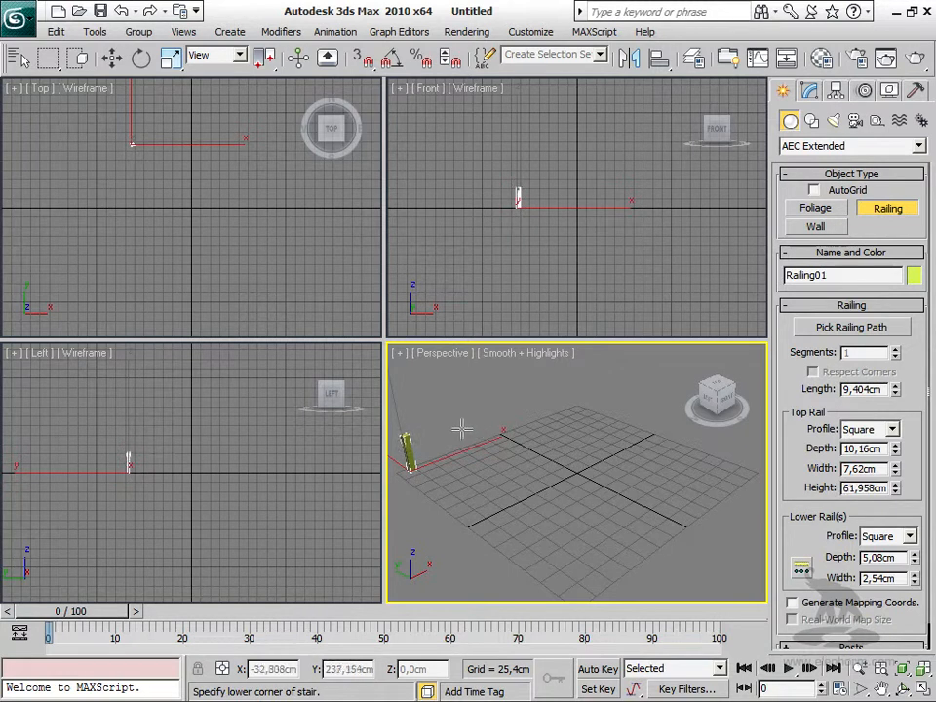
# Draw two more trial railings across the grid in the Perspective viewport
pyautogui.click(429, 462)
pyautogui.moveTo(439, 472); pyautogui.dragTo(566, 444)
pyautogui.click(448, 505)
pyautogui.moveTo(449, 505); pyautogui.dragTo(610, 453)
pyautogui.click(518, 540)
pyautogui.moveTo(517, 539); pyautogui.dragTo(454, 460)
pyautogui.rightClick(492, 484)
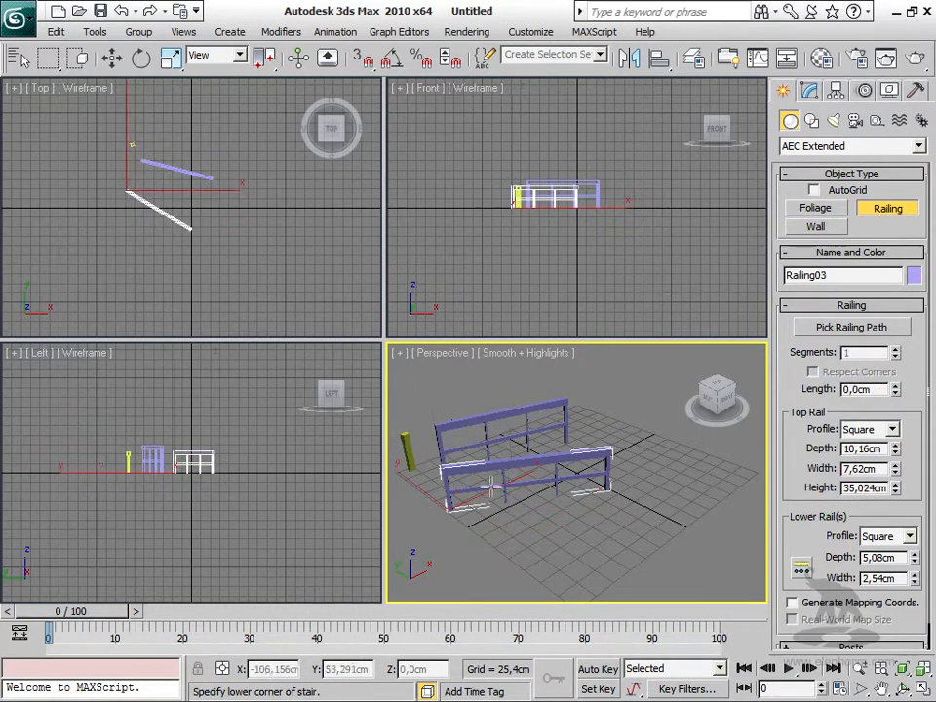
# Reset the scene without saving the changes and maximize the Perspective viewport
pyautogui.click(27, 18)
pyautogui.click(29, 90)
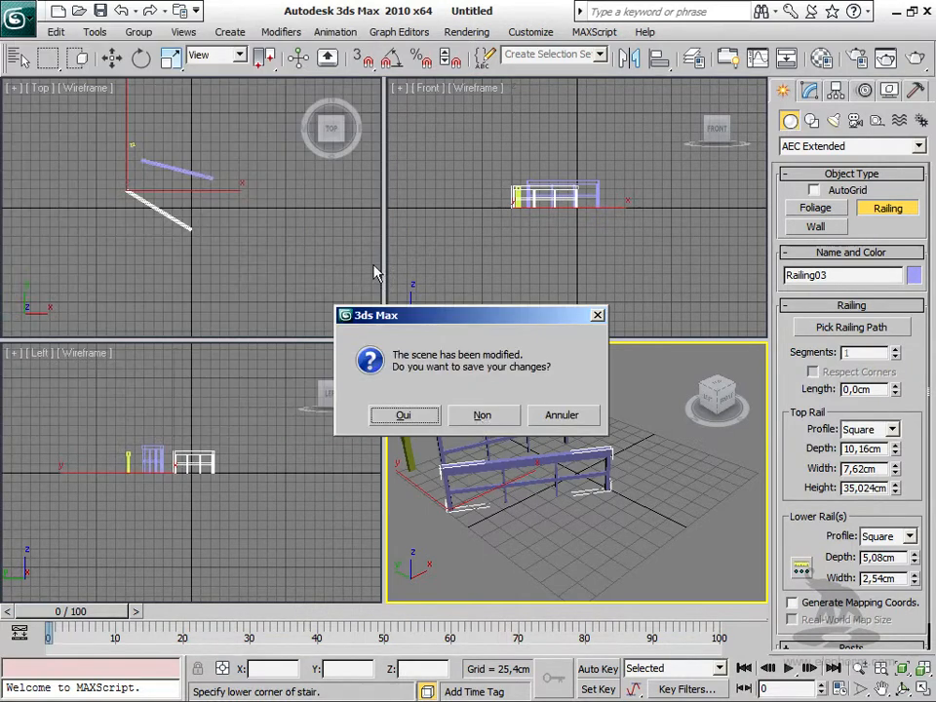
pyautogui.click(482, 415)
pyautogui.click(414, 388)
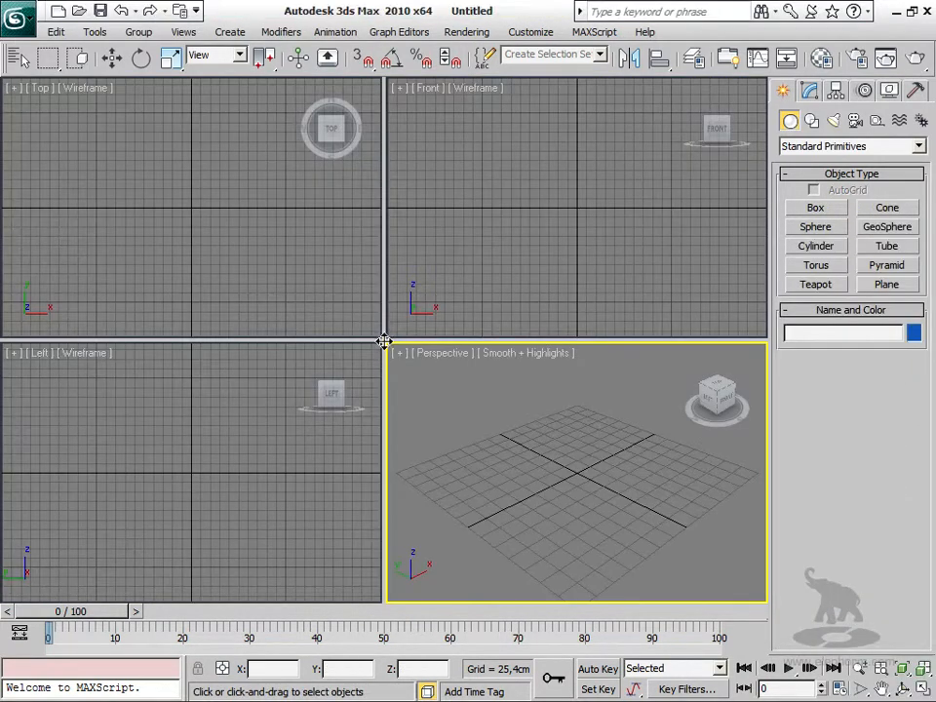
pyautogui.hotkey('alt', 'w')
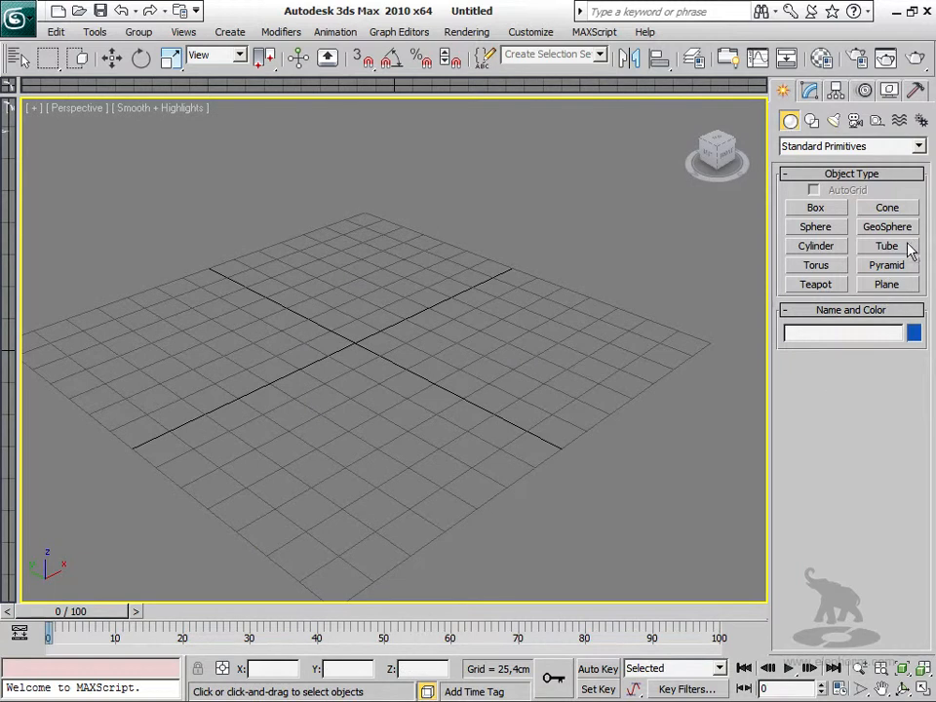
# Create an AEC Extended railing along the grid's X axis, about 353 cm long and 89 cm high
pyautogui.click(858, 148)
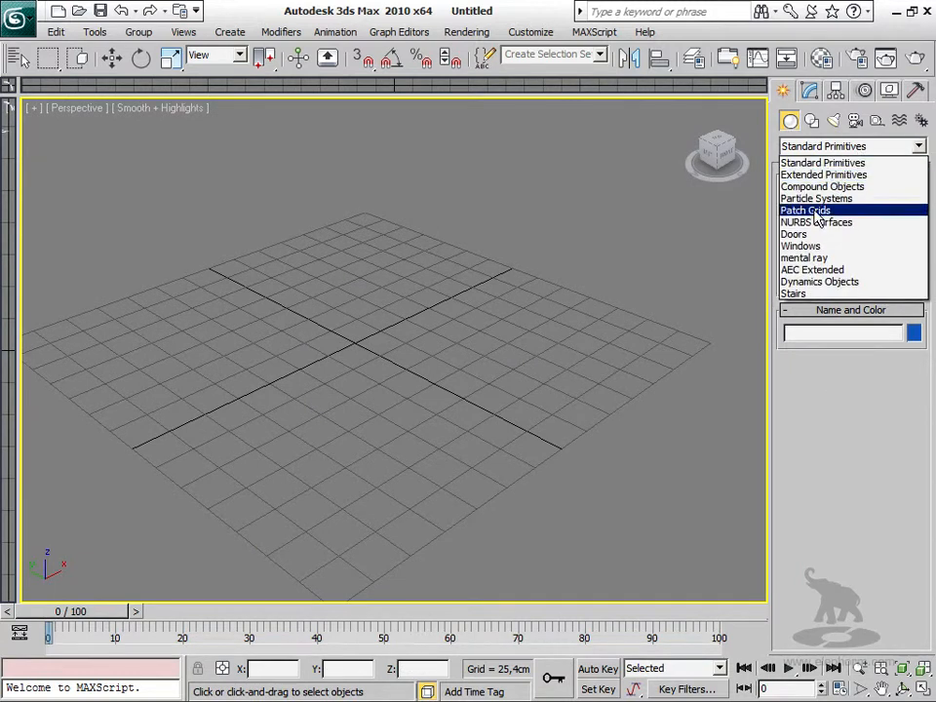
pyautogui.click(829, 271)
pyautogui.click(895, 210)
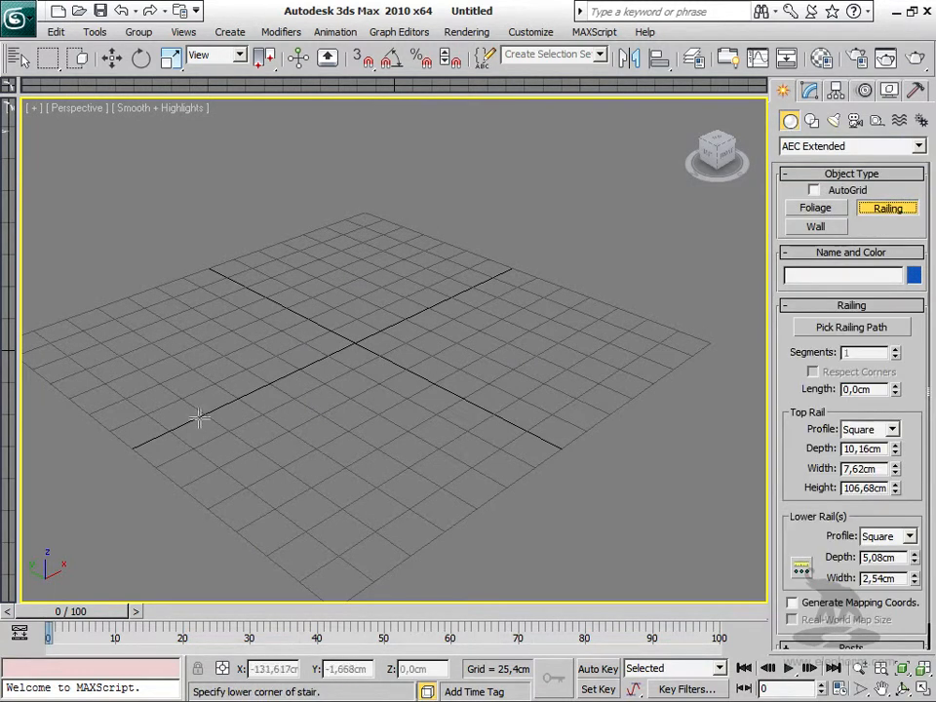
pyautogui.moveTo(133, 444); pyautogui.dragTo(509, 266)
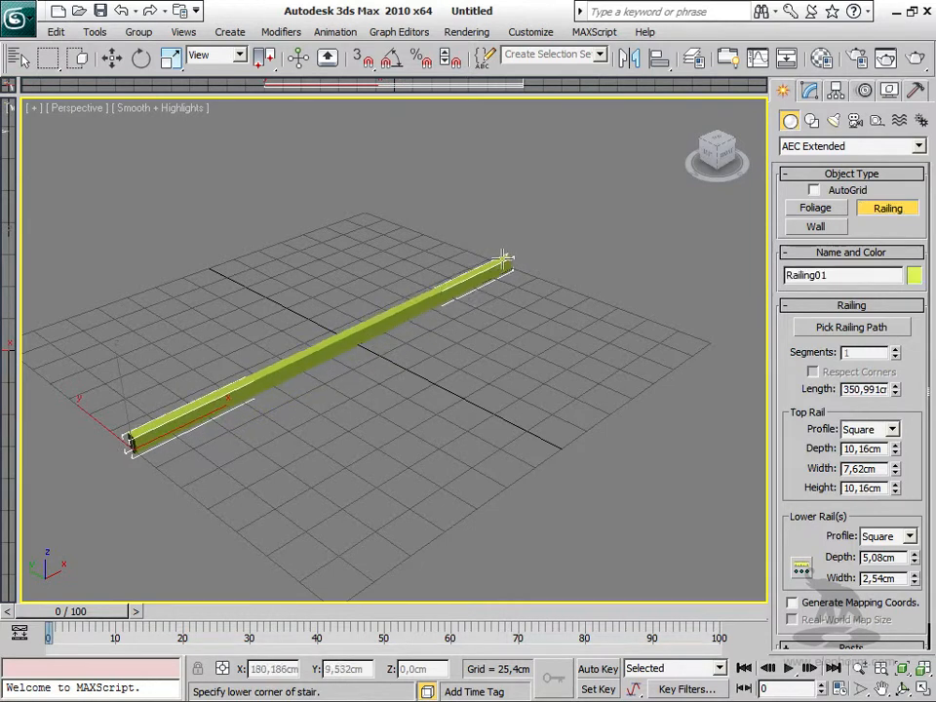
pyautogui.click(468, 159)
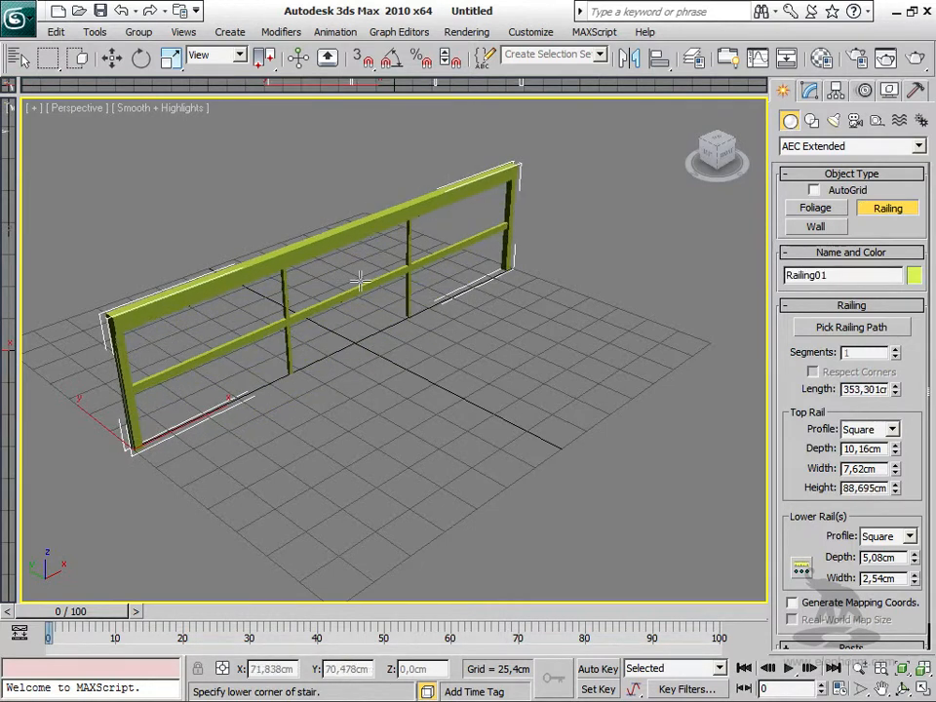
# Give the railing's top rail a Round profile with depth 15,545cm, width 12,497cm and height 94,904cm
pyautogui.click(809, 89)
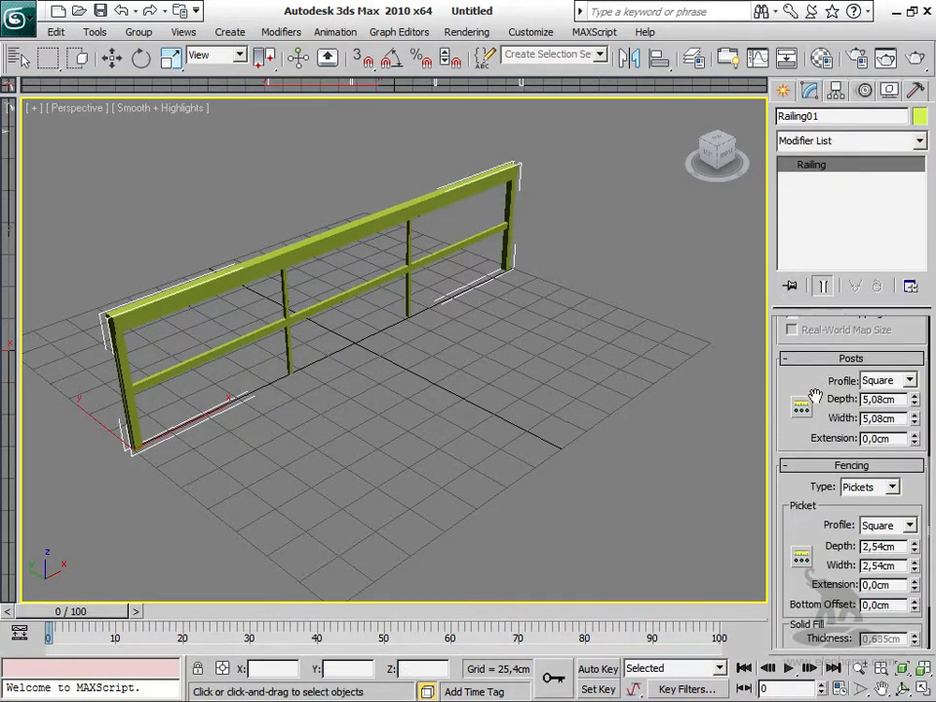
pyautogui.scroll(6, 814, 394)
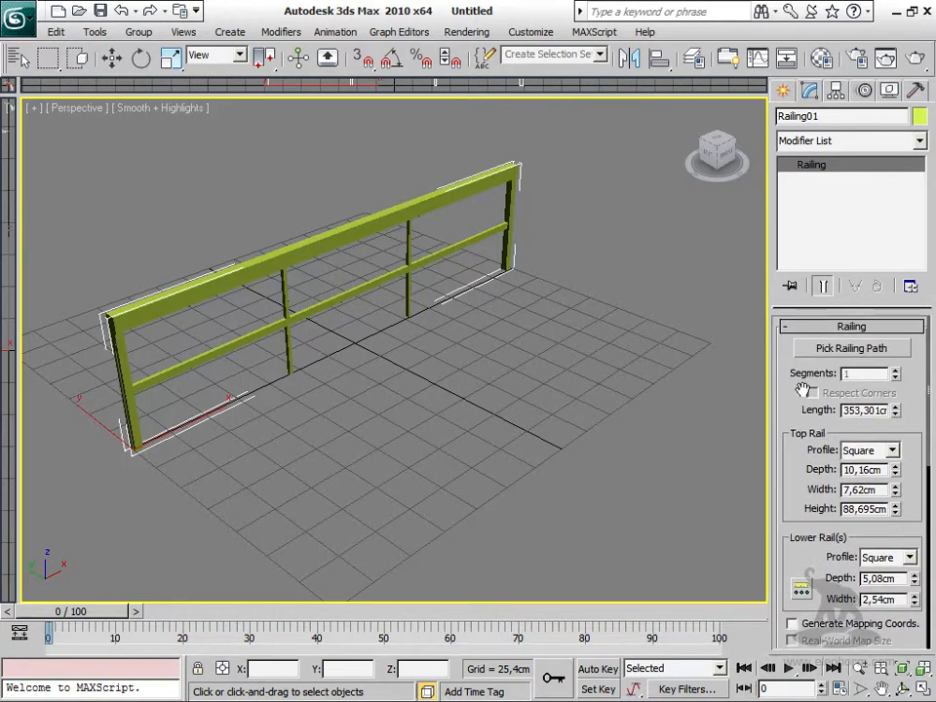
pyautogui.scroll(-3, 792, 450)
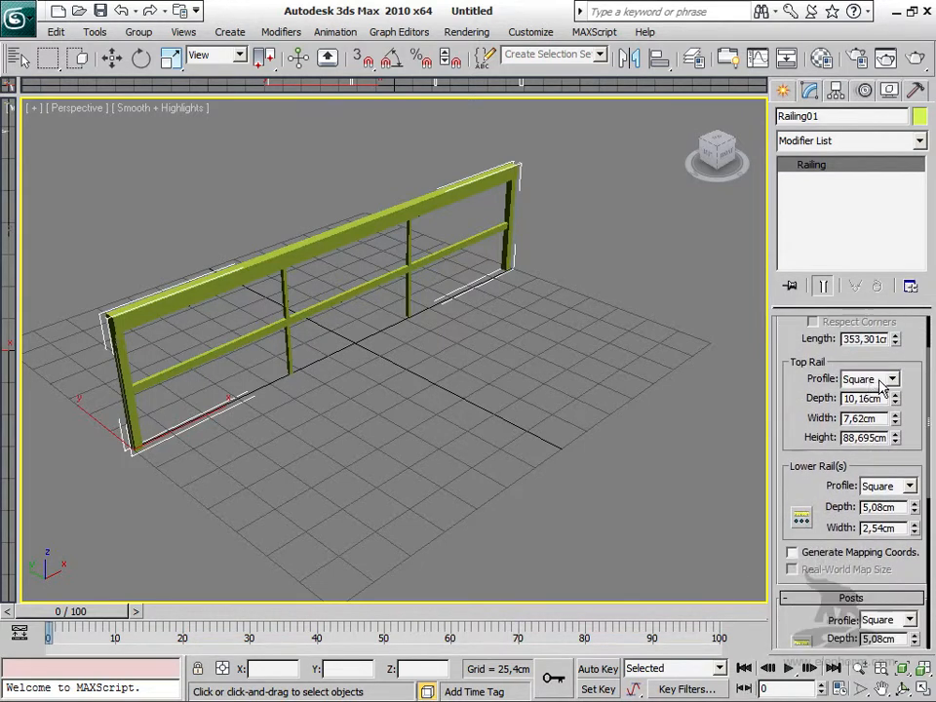
pyautogui.click(892, 379)
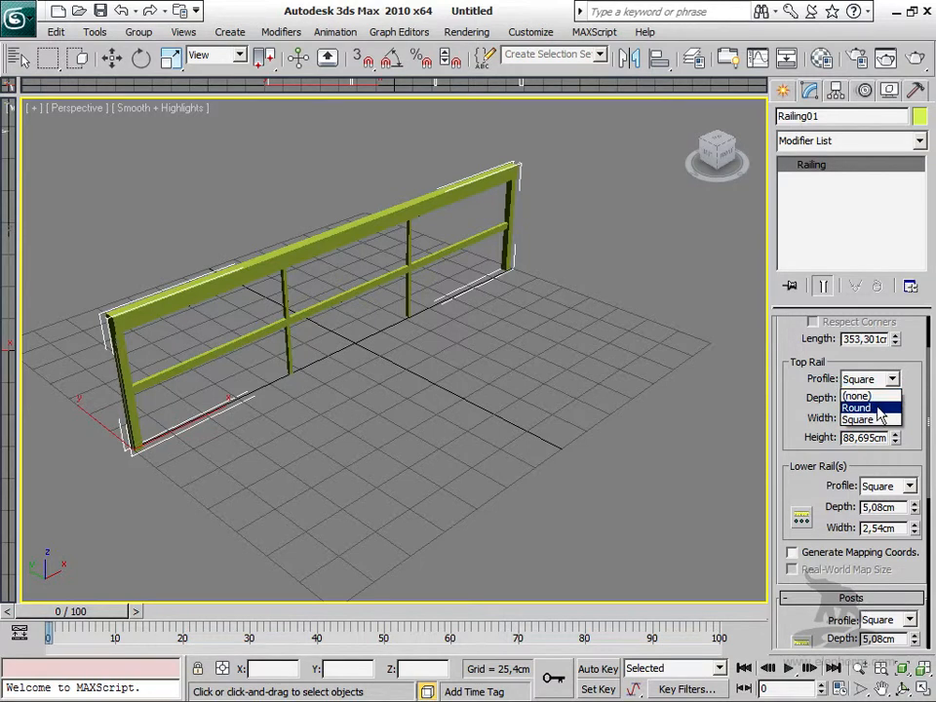
pyautogui.click(875, 406)
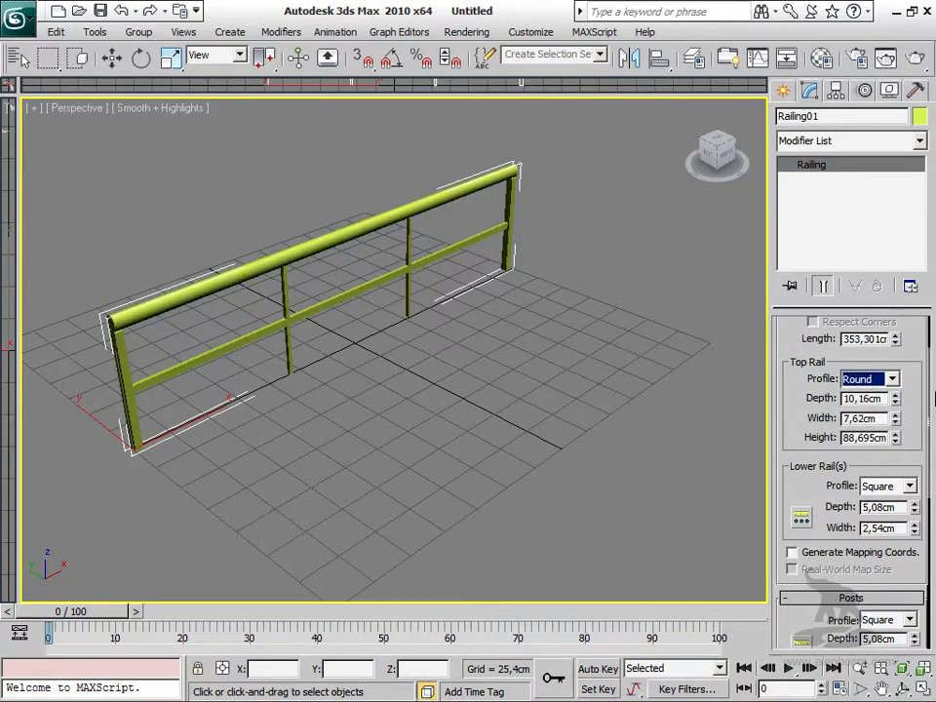
pyautogui.moveTo(895, 398); pyautogui.dragTo(862, 348)
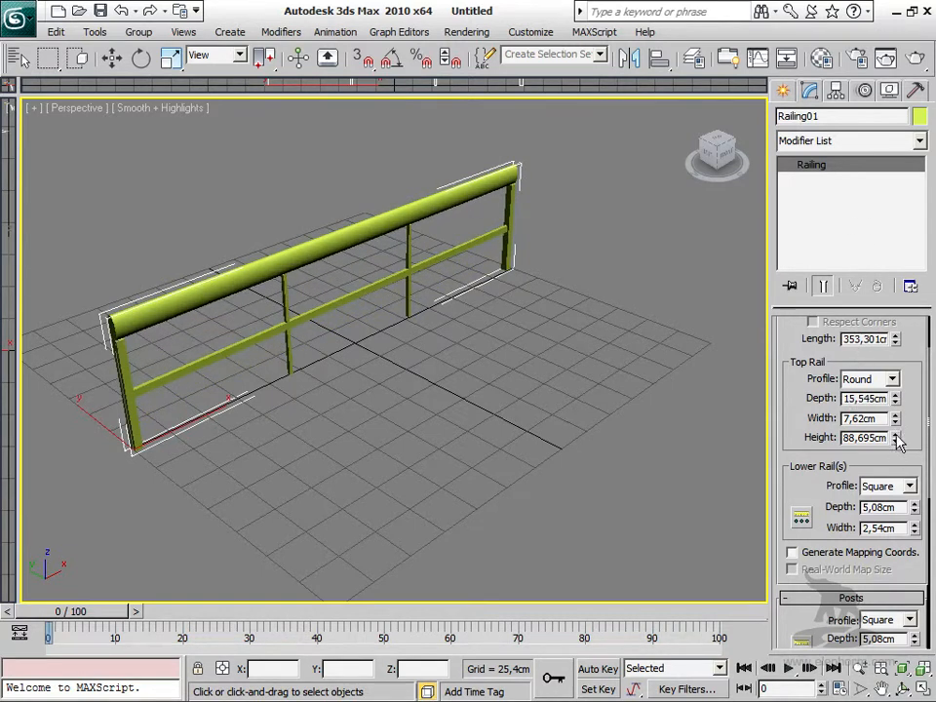
pyautogui.moveTo(894, 423)
pyautogui.mouseDown()
pyautogui.moveTo(892, 156)
pyautogui.moveTo(894, 431)
pyautogui.moveTo(890, 421)
pyautogui.mouseUp()
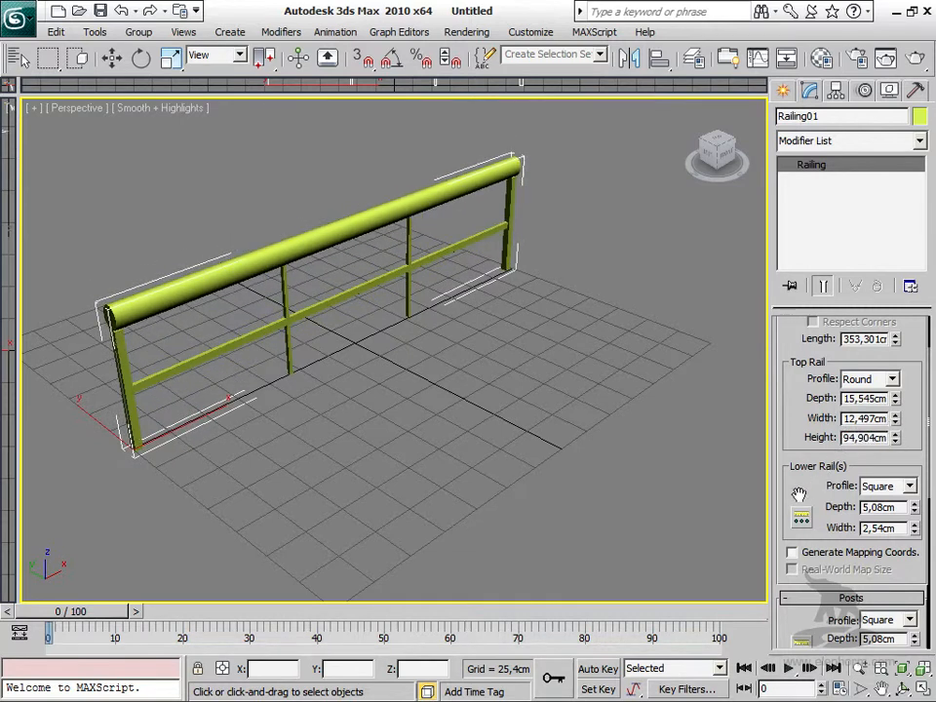
# Change the railing's lower rail profile to Round
pyautogui.moveTo(800, 494); pyautogui.dragTo(800, 358)
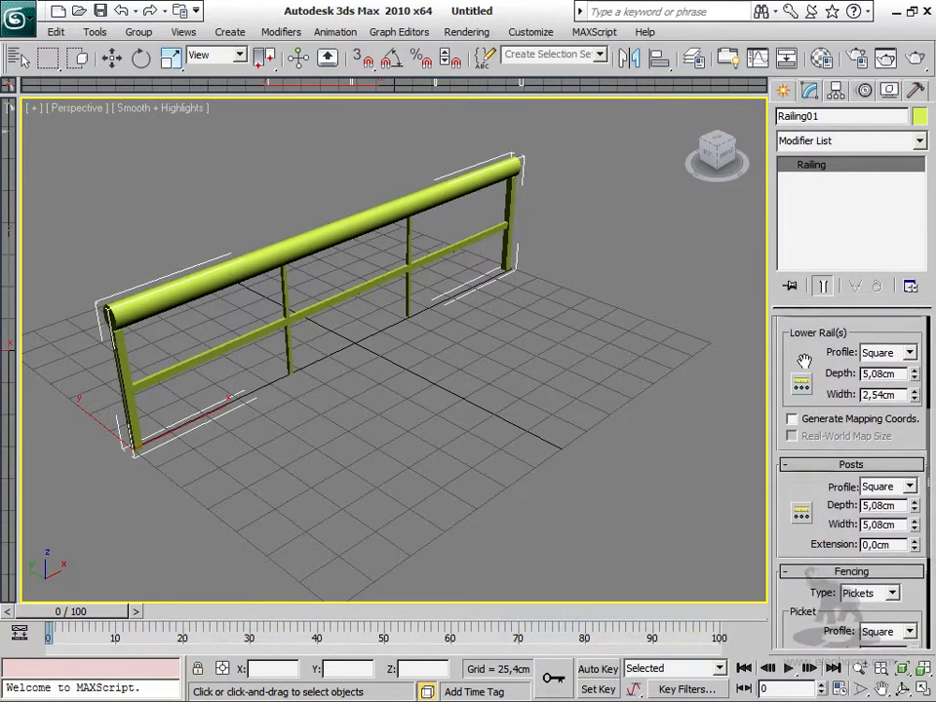
pyautogui.click(910, 351)
pyautogui.click(882, 378)
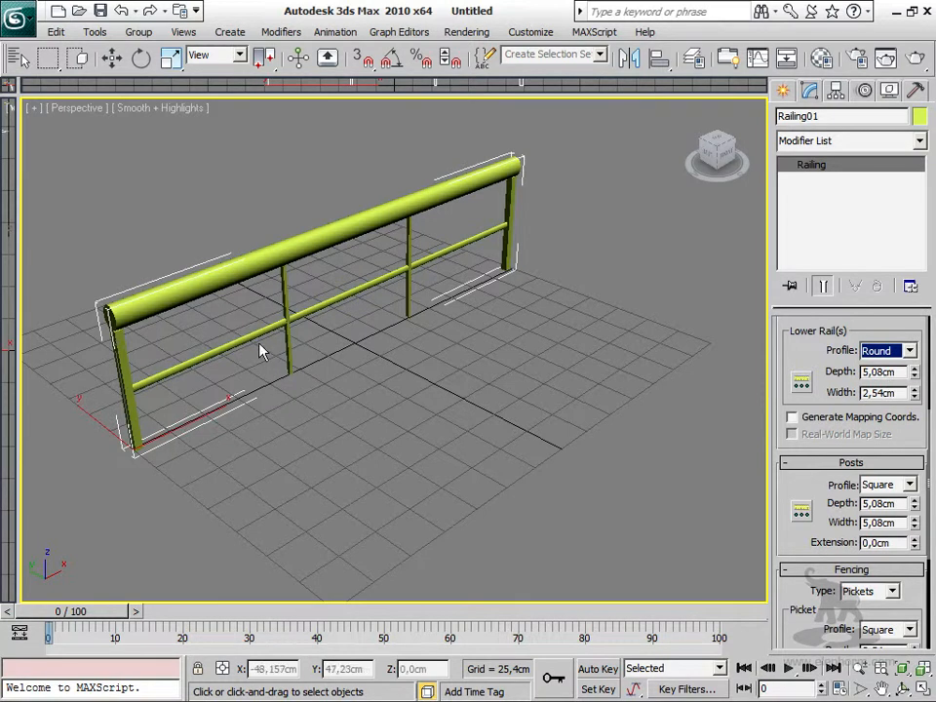
# Give the railing's posts a Round profile with depth 15,189cm and width 9,296cm
pyautogui.moveTo(800, 476); pyautogui.dragTo(800, 363)
pyautogui.click(909, 372)
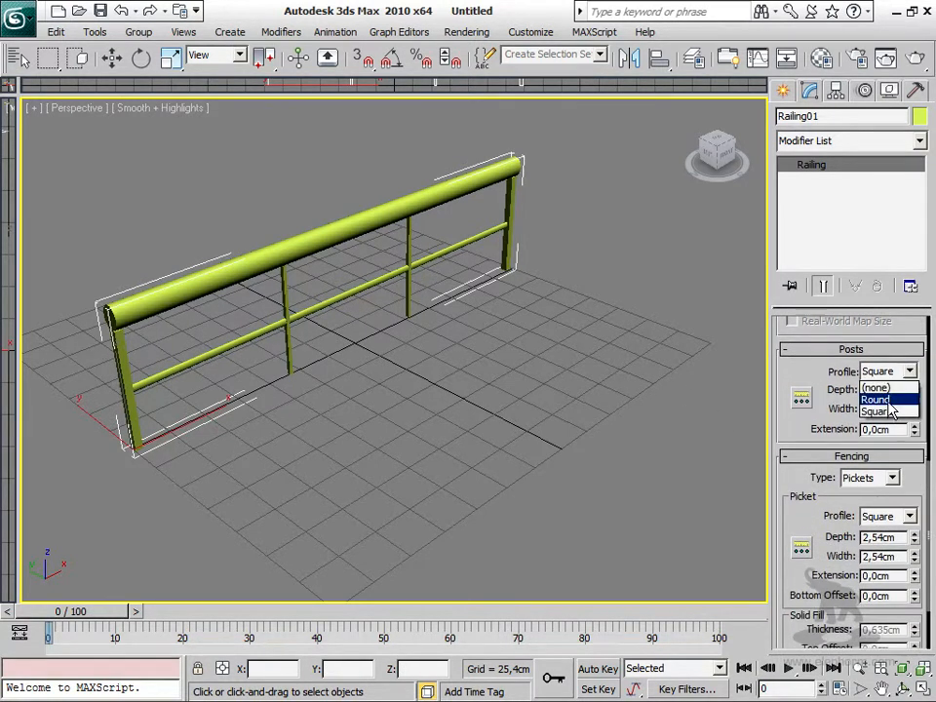
pyautogui.click(887, 400)
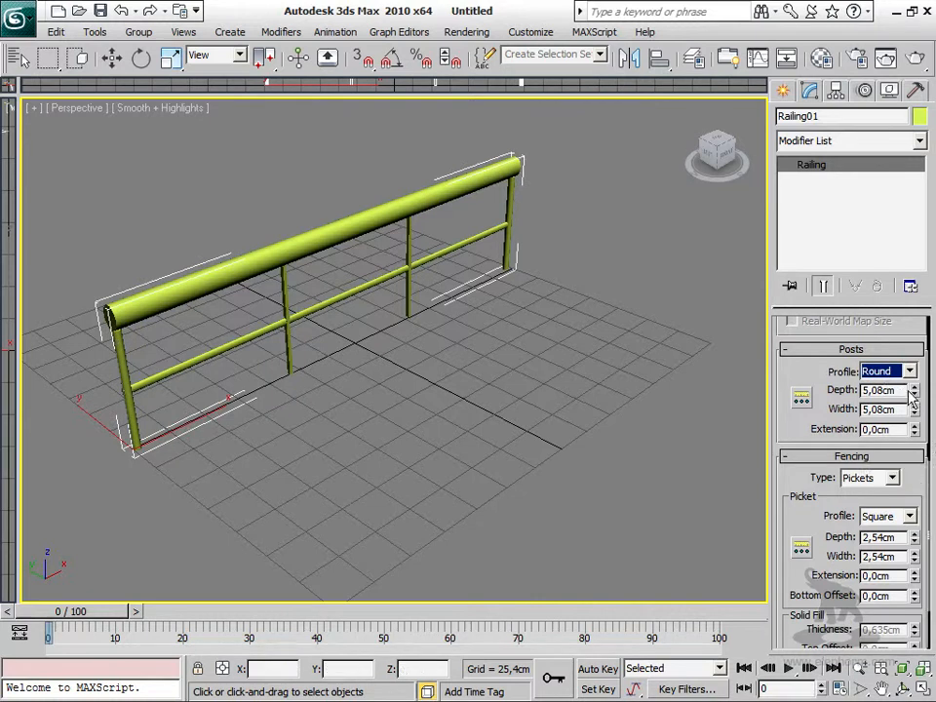
pyautogui.moveTo(916, 412); pyautogui.dragTo(919, 326)
pyautogui.moveTo(916, 392); pyautogui.dragTo(881, 206)
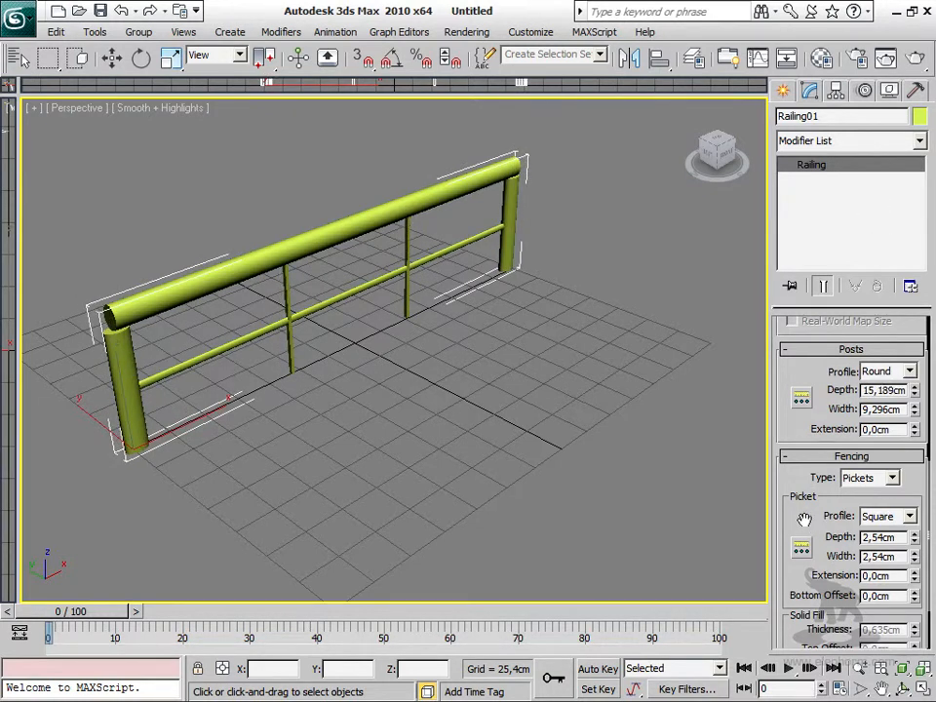
# Try Solid Fill as the railing's fencing type and return it to Pickets
pyautogui.moveTo(811, 532); pyautogui.dragTo(788, 353)
pyautogui.click(892, 398)
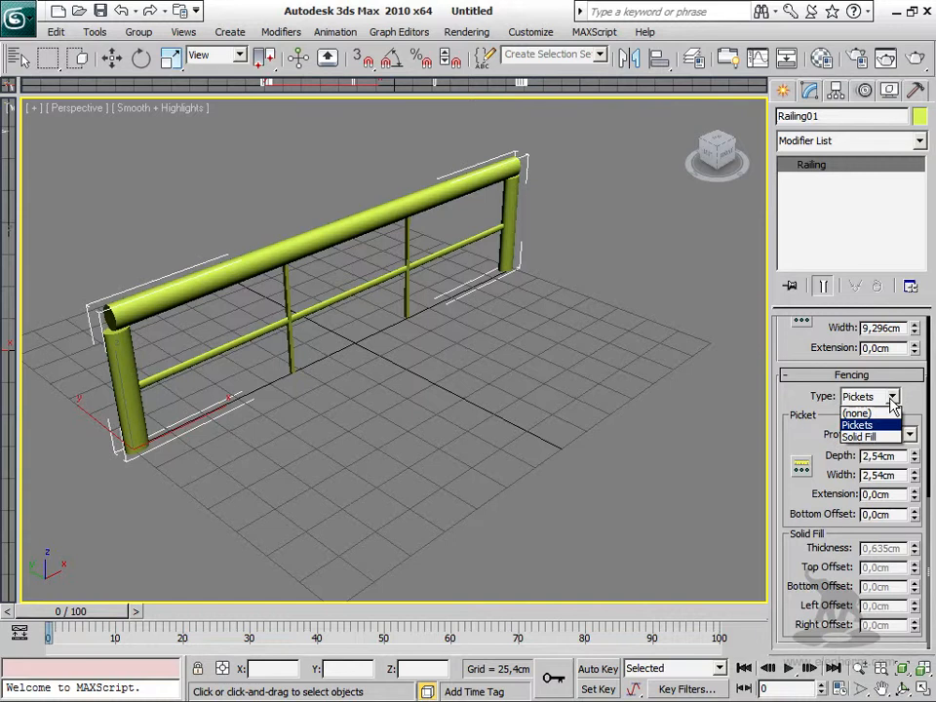
pyautogui.click(857, 438)
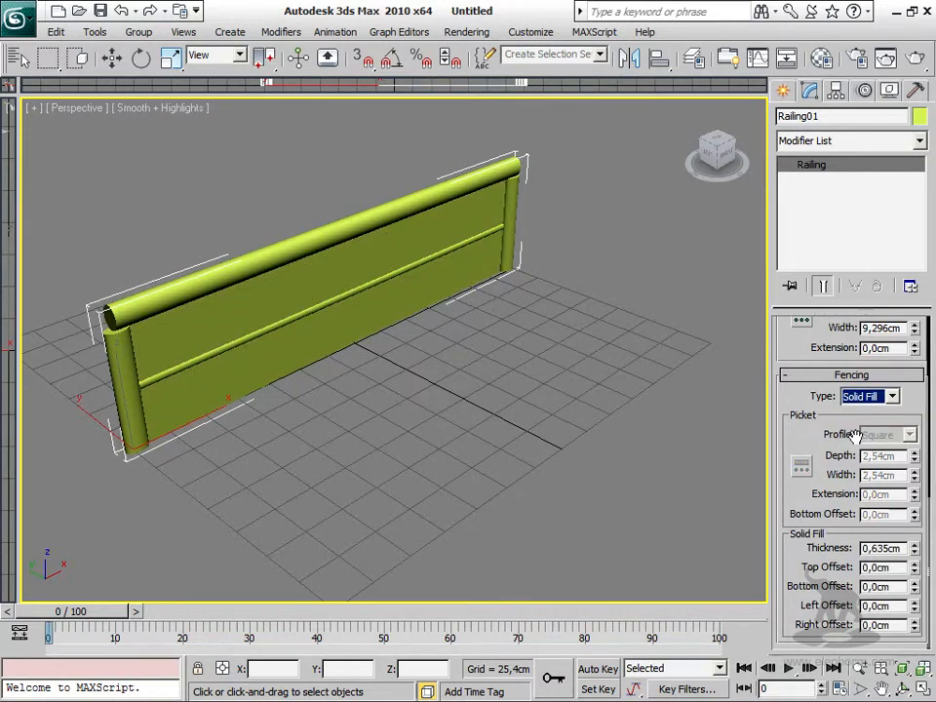
pyautogui.click(891, 396)
pyautogui.click(854, 424)
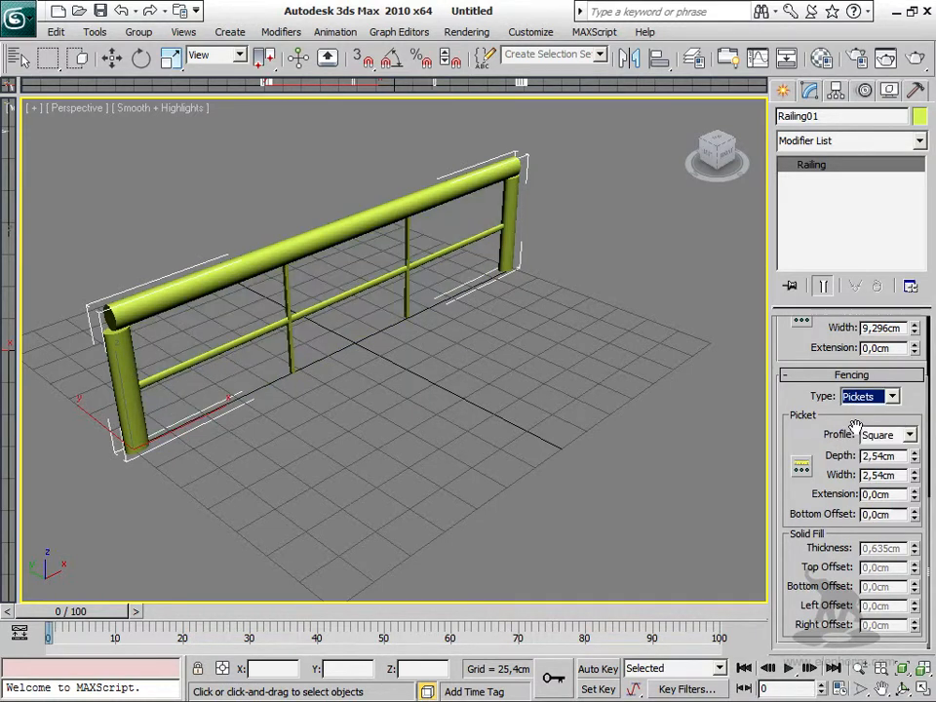
# Set the railing's picket count to 24 in the picket spacing settings
pyautogui.click(801, 470)
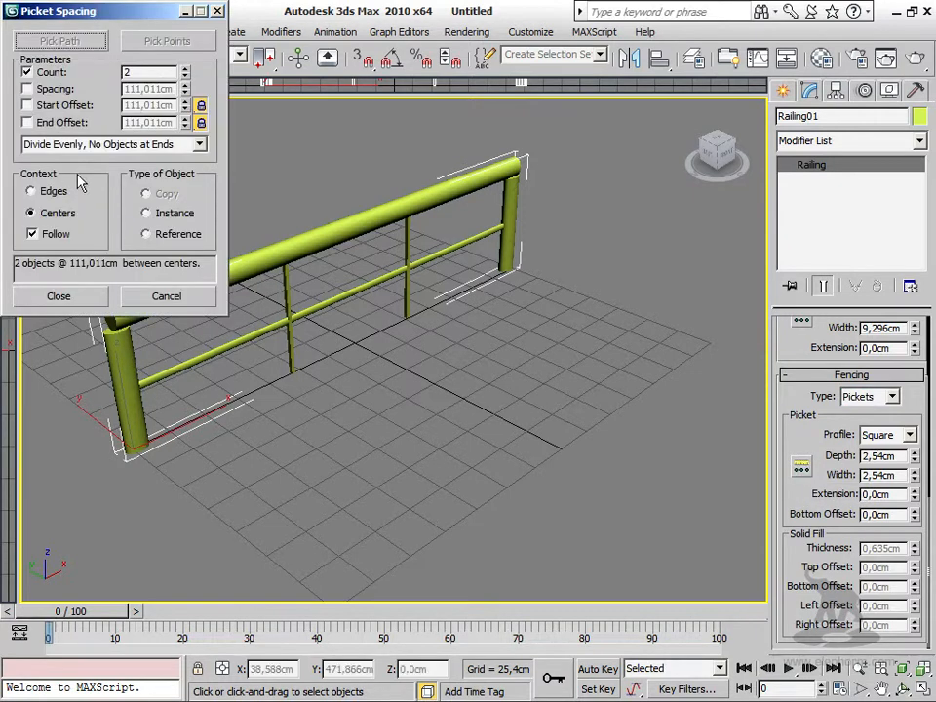
pyautogui.moveTo(185, 78); pyautogui.dragTo(185, 42)
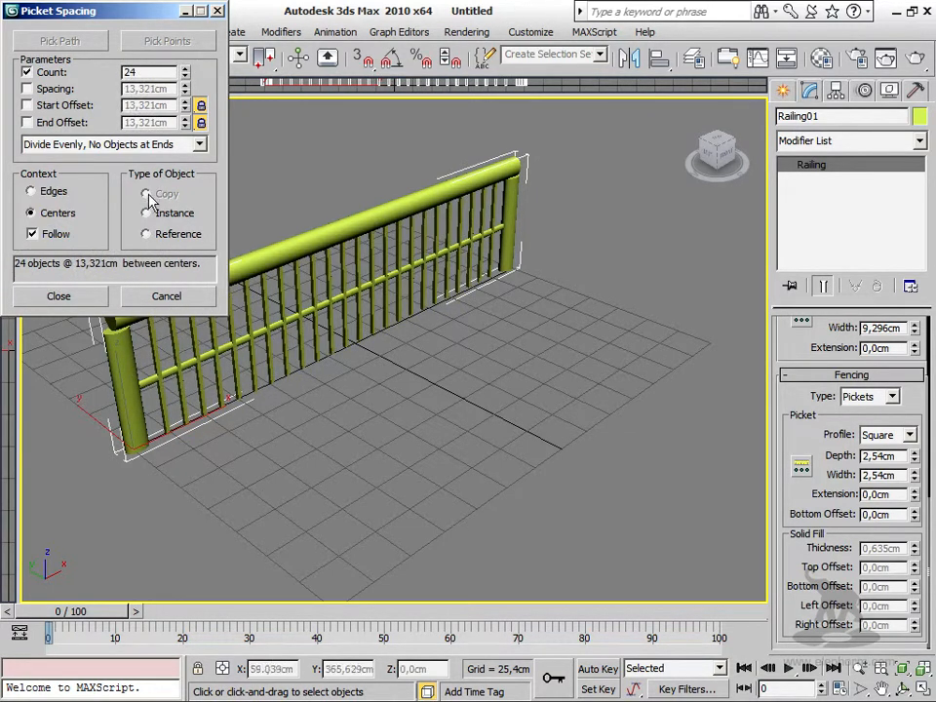
pyautogui.click(216, 12)
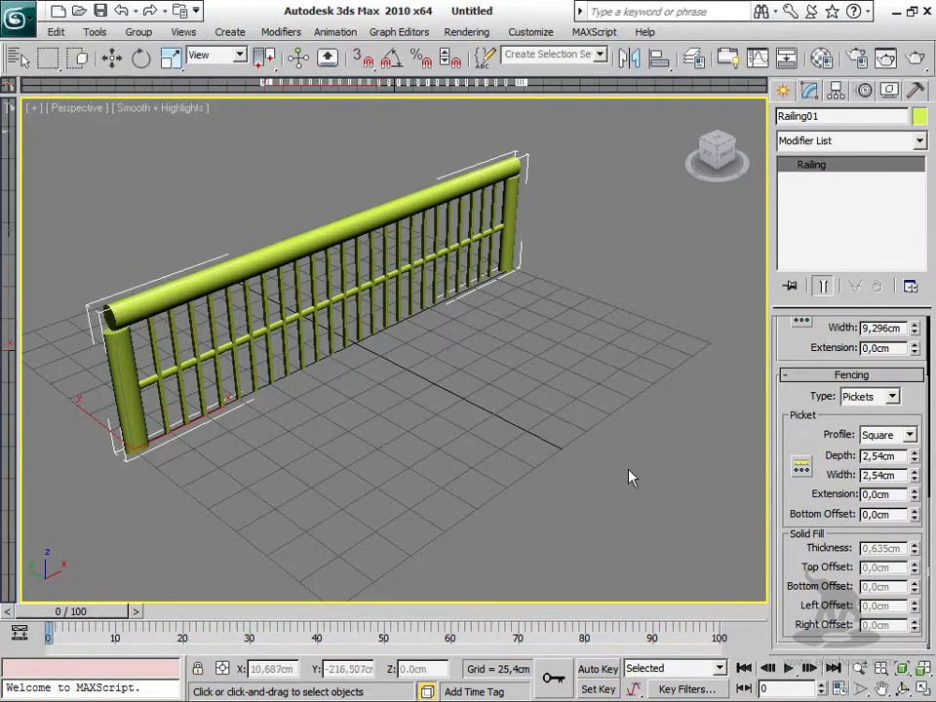
# Set the post spacing to a count of 3 with start offset 6,68cm and end offset 4,216cm
pyautogui.scroll(3, 795, 344)
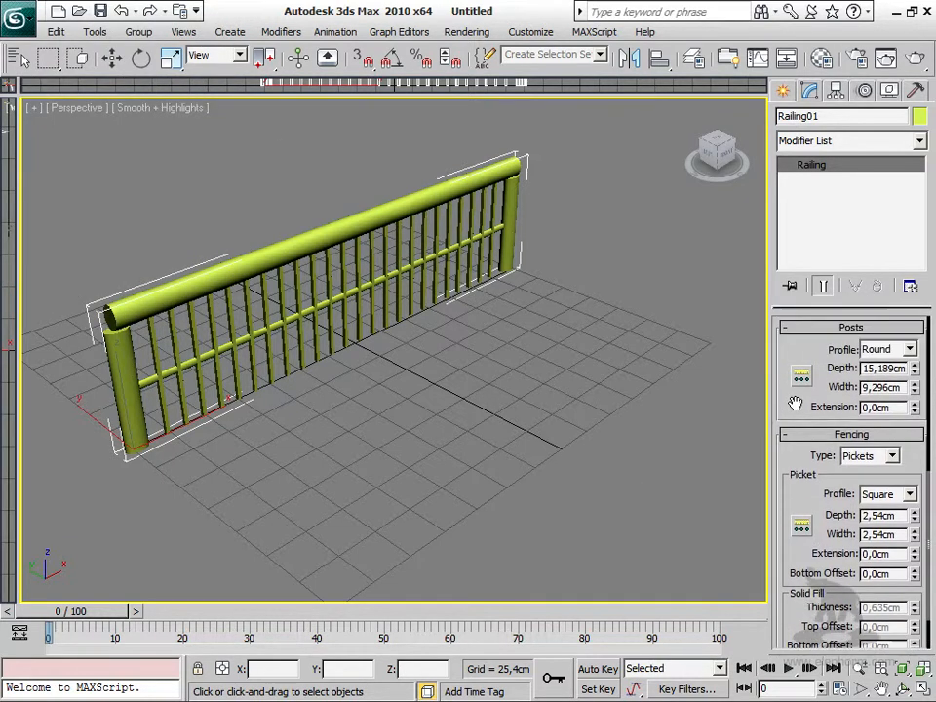
pyautogui.click(801, 412)
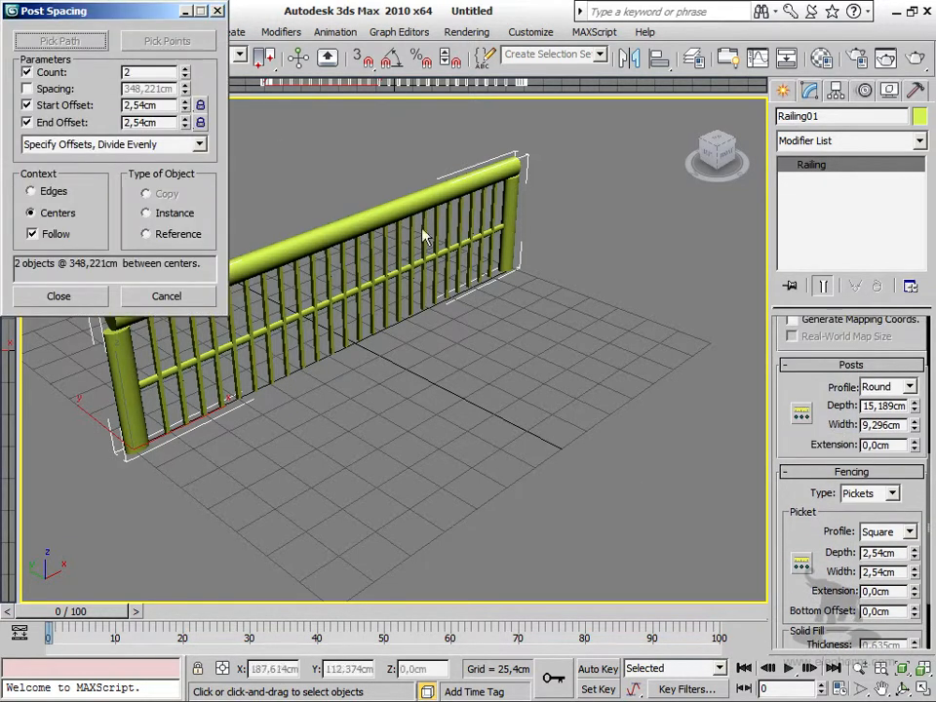
pyautogui.moveTo(186, 78)
pyautogui.mouseDown()
pyautogui.moveTo(185, 60)
pyautogui.moveTo(188, 74)
pyautogui.mouseUp()
pyautogui.click(186, 70)
pyautogui.click(186, 70)
pyautogui.click(186, 70)
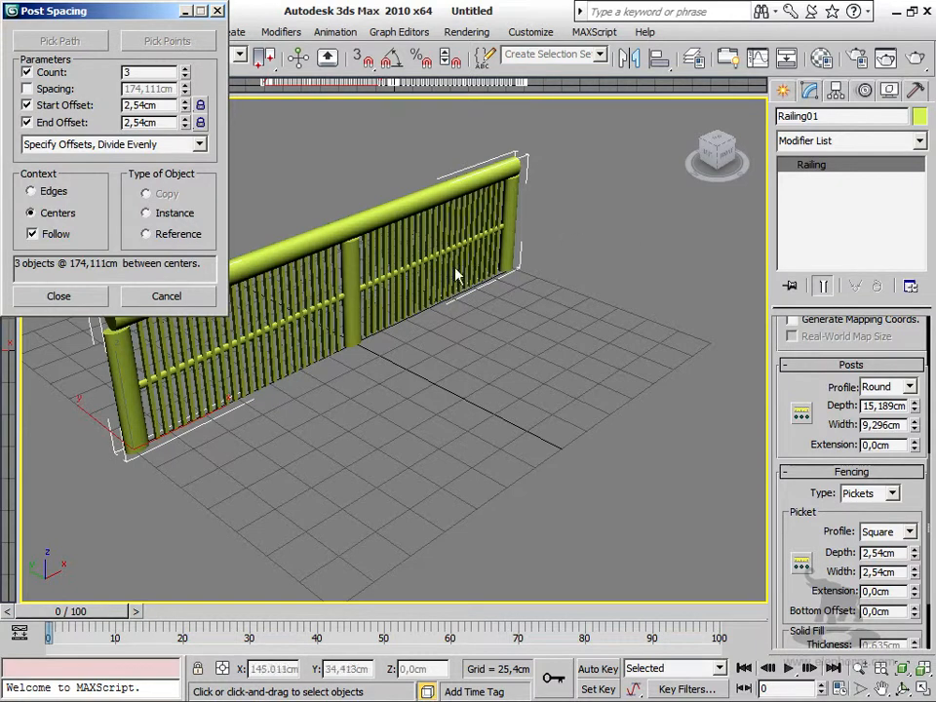
pyautogui.moveTo(186, 107); pyautogui.dragTo(154, 475)
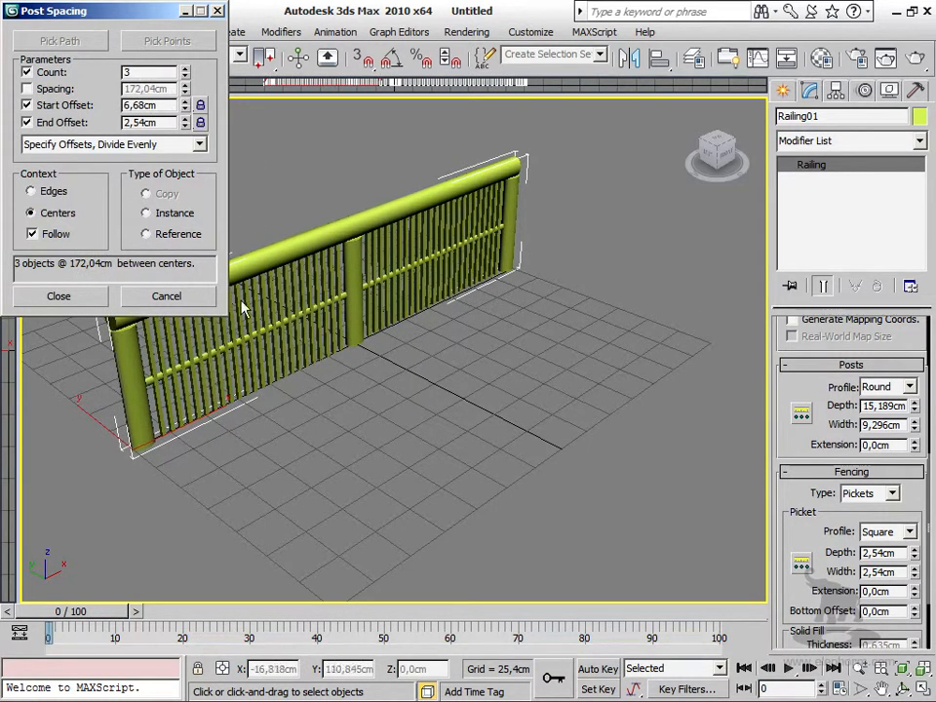
pyautogui.moveTo(189, 125); pyautogui.dragTo(231, 8)
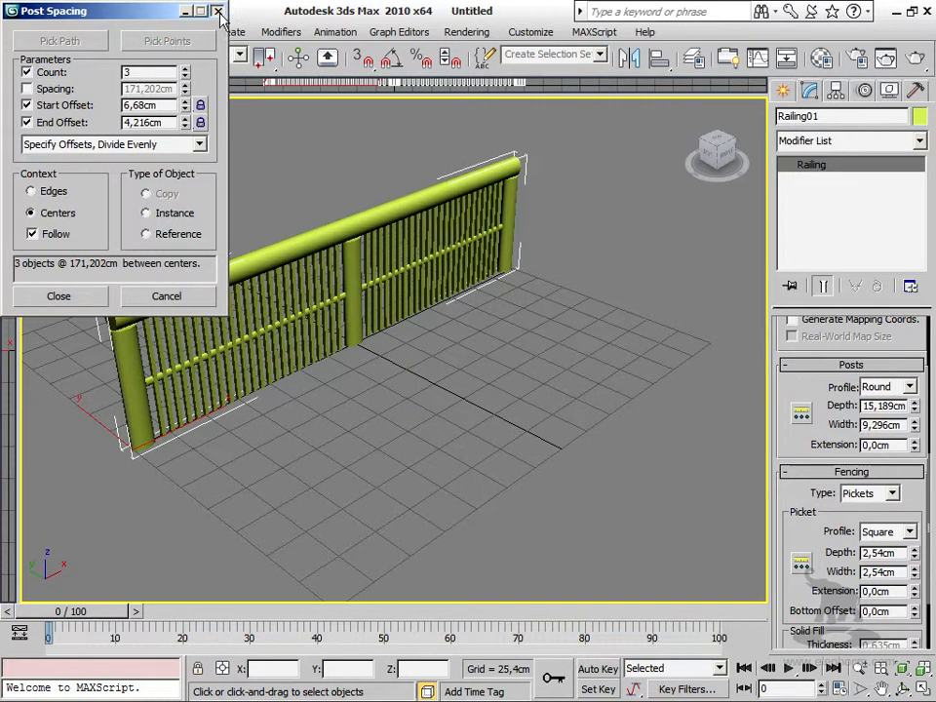
pyautogui.click(219, 11)
# Set the railing's lower rail count to 3 in the lower rail spacing settings
pyautogui.moveTo(780, 390); pyautogui.dragTo(773, 582)
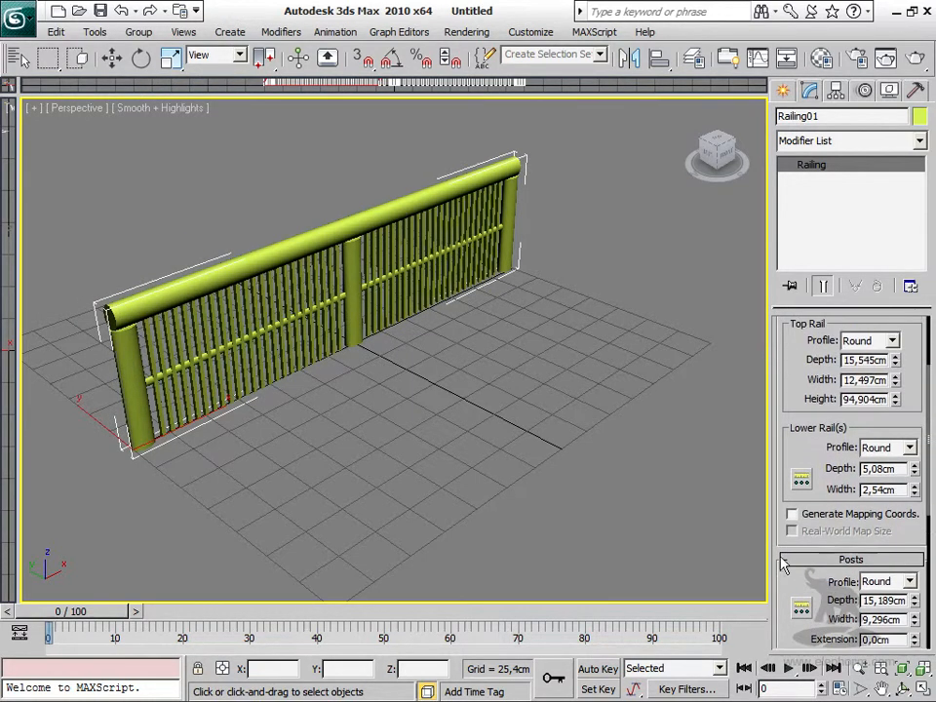
pyautogui.click(801, 480)
pyautogui.click(185, 69)
pyautogui.moveTo(186, 69)
pyautogui.mouseDown()
pyautogui.moveTo(186, 39)
pyautogui.moveTo(185, 78)
pyautogui.moveTo(184, 71)
pyautogui.mouseUp()
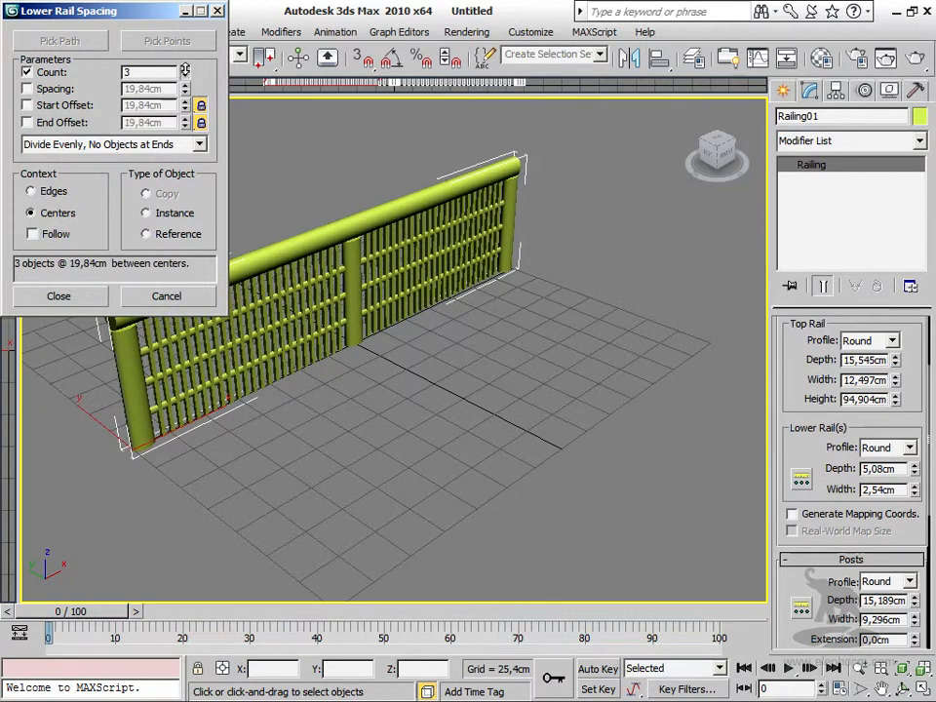
pyautogui.click(219, 12)
# Set the railing's picket count to 8 in the picket spacing settings and close them
pyautogui.scroll(-5, 780, 434)
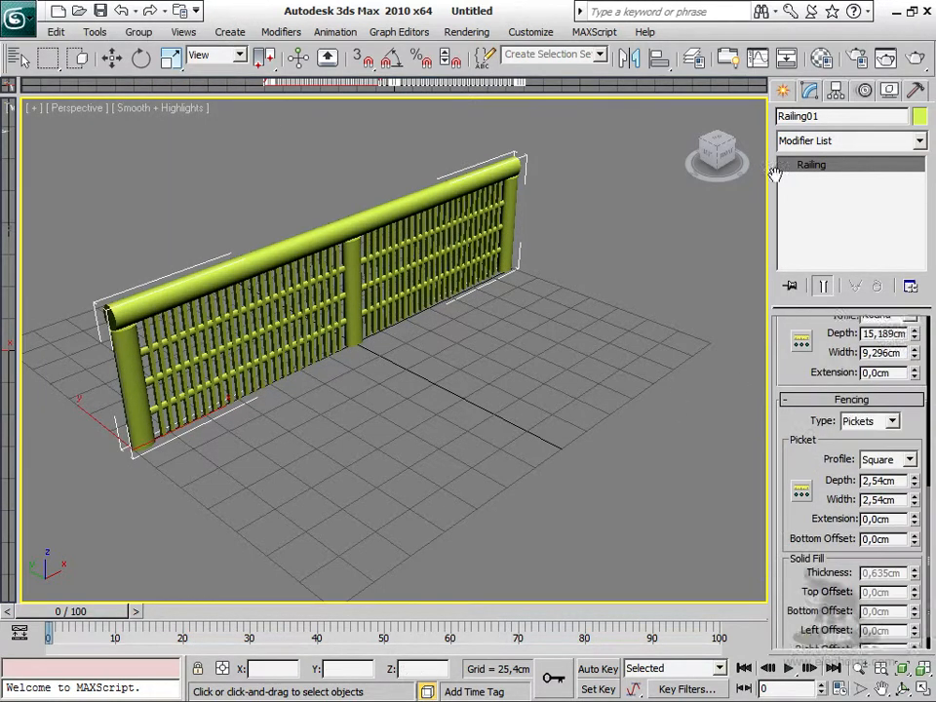
pyautogui.click(801, 468)
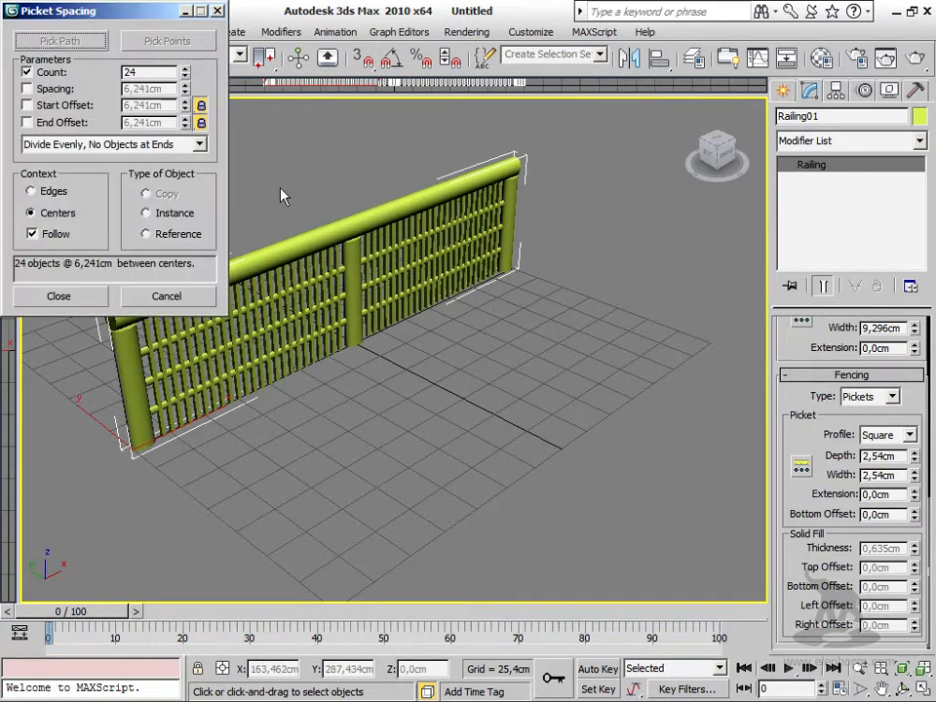
pyautogui.moveTo(185, 76); pyautogui.dragTo(185, 109)
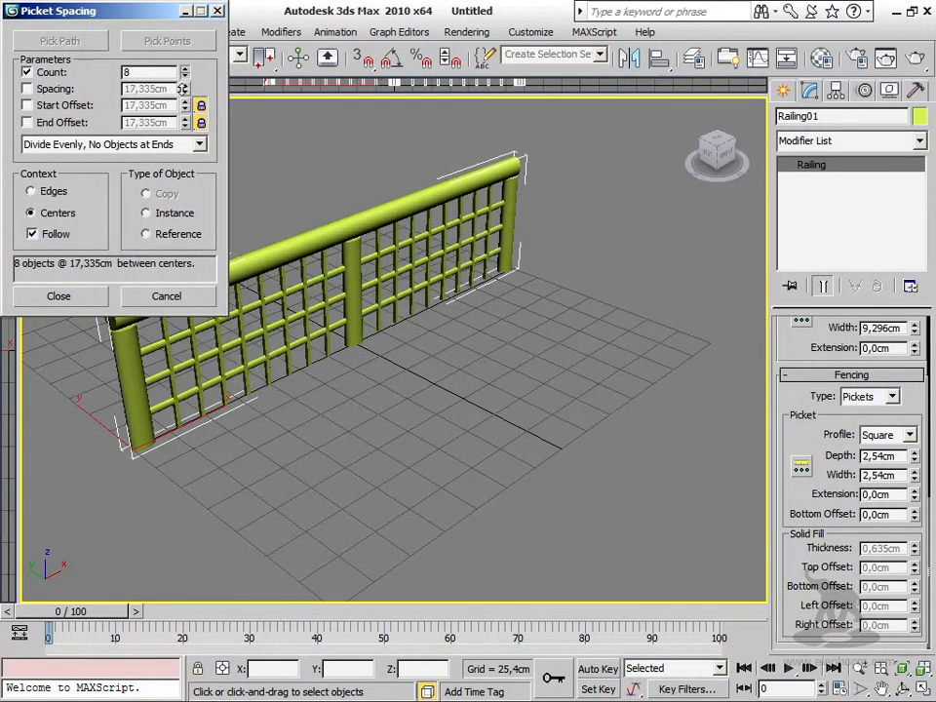
pyautogui.click(219, 11)
pyautogui.keyDown('alt'); pyautogui.moveTo(404, 351); pyautogui.dragTo(371, 353, button='middle'); pyautogui.keyUp('alt')
pyautogui.scroll(5, 848, 438)
pyautogui.scroll(2, 781, 433)
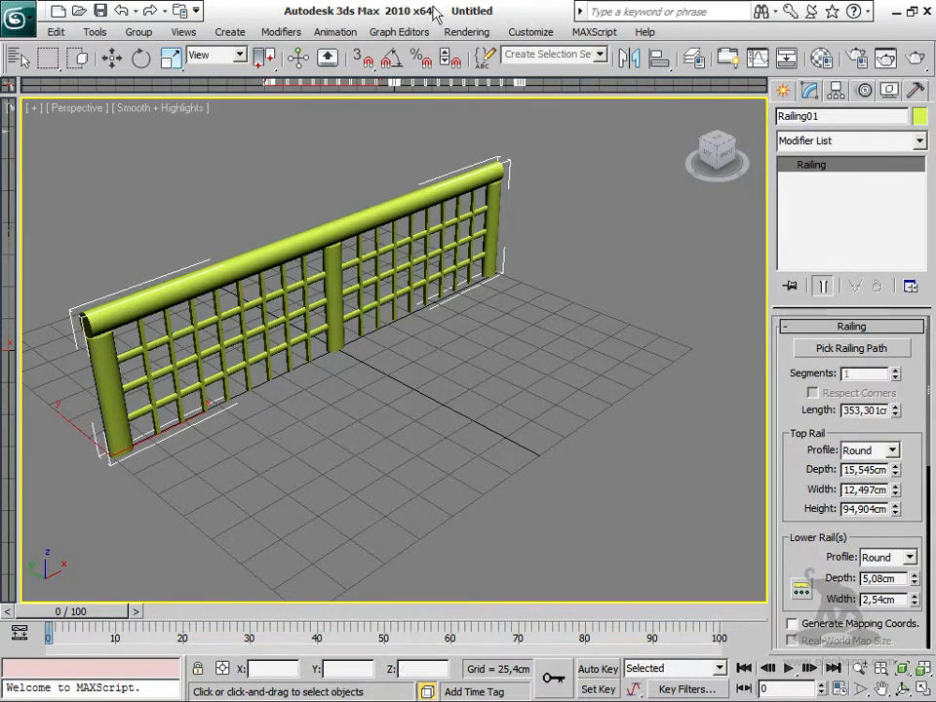
# Switch object creation from AEC Extended geometry to spline shapes
pyautogui.click(783, 92)
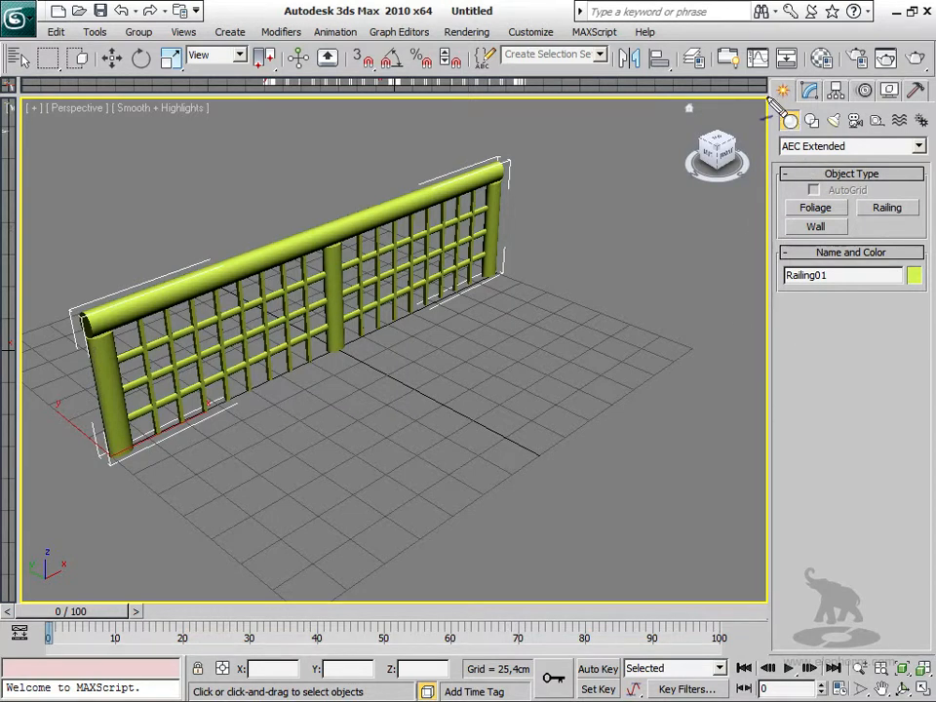
pyautogui.moveTo(767, 94)
pyautogui.mouseDown()
pyautogui.moveTo(788, 74)
pyautogui.moveTo(798, 95)
pyautogui.moveTo(795, 129)
pyautogui.moveTo(847, 151)
pyautogui.moveTo(858, 131)
pyautogui.moveTo(902, 149)
pyautogui.mouseUp()
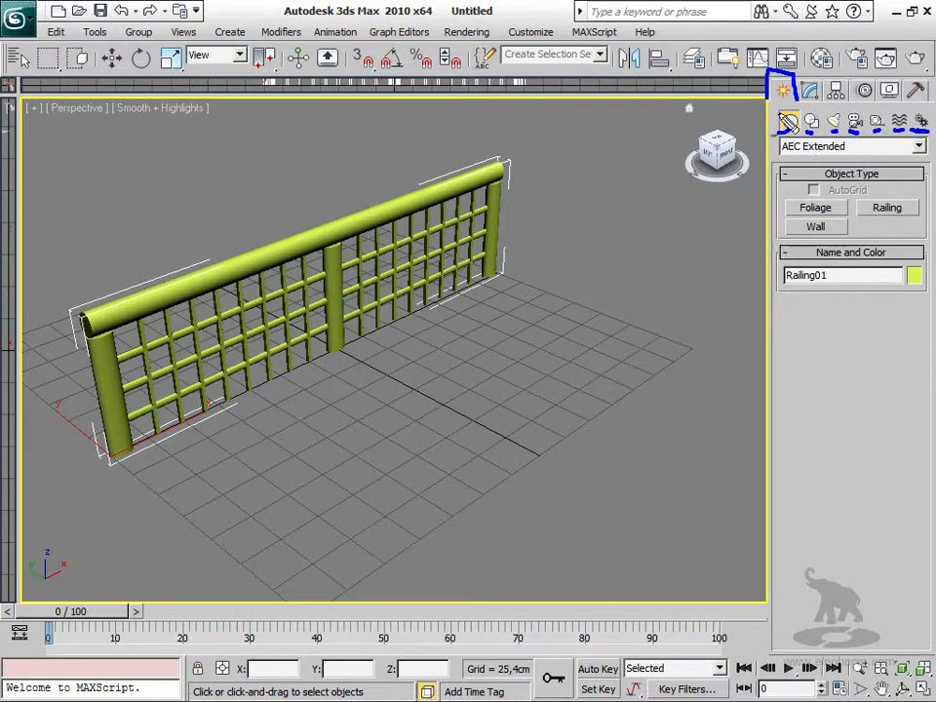
pyautogui.moveTo(779, 109)
pyautogui.mouseDown()
pyautogui.moveTo(780, 133)
pyautogui.moveTo(797, 134)
pyautogui.moveTo(805, 108)
pyautogui.mouseUp()
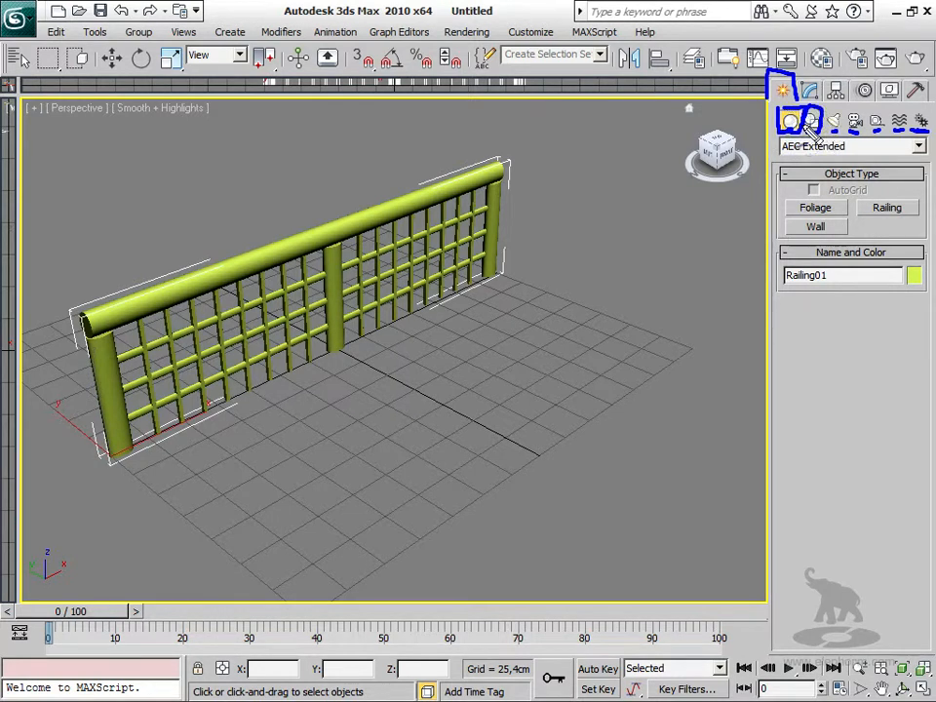
pyautogui.press('Escape')
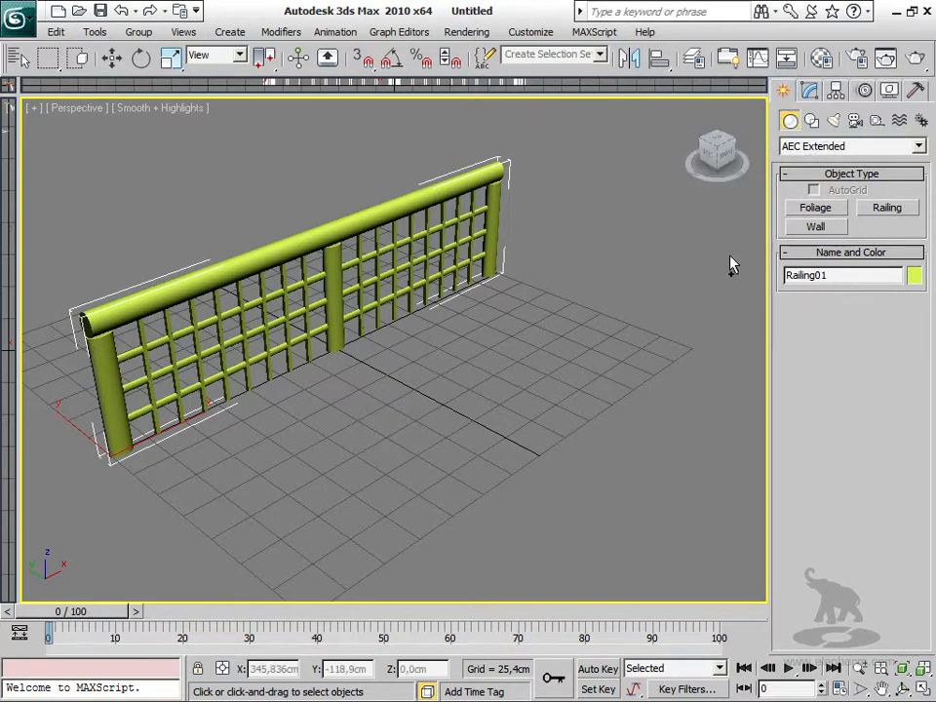
pyautogui.click(813, 121)
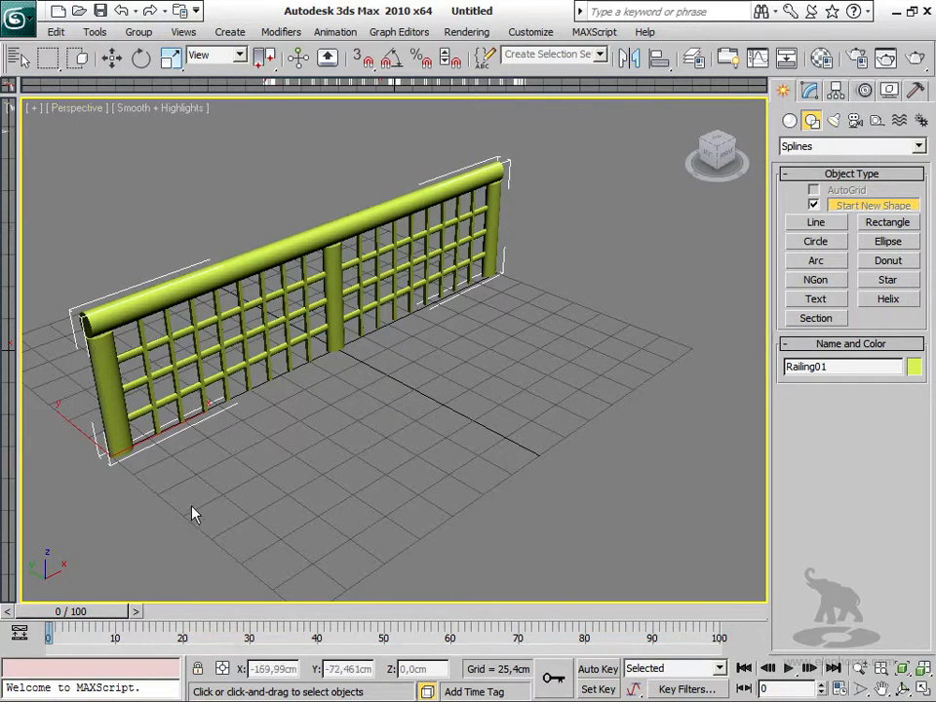
# Try drawing a line with curved and straight segments on the ground beside the railing in Perspective, and undo it
pyautogui.click(819, 223)
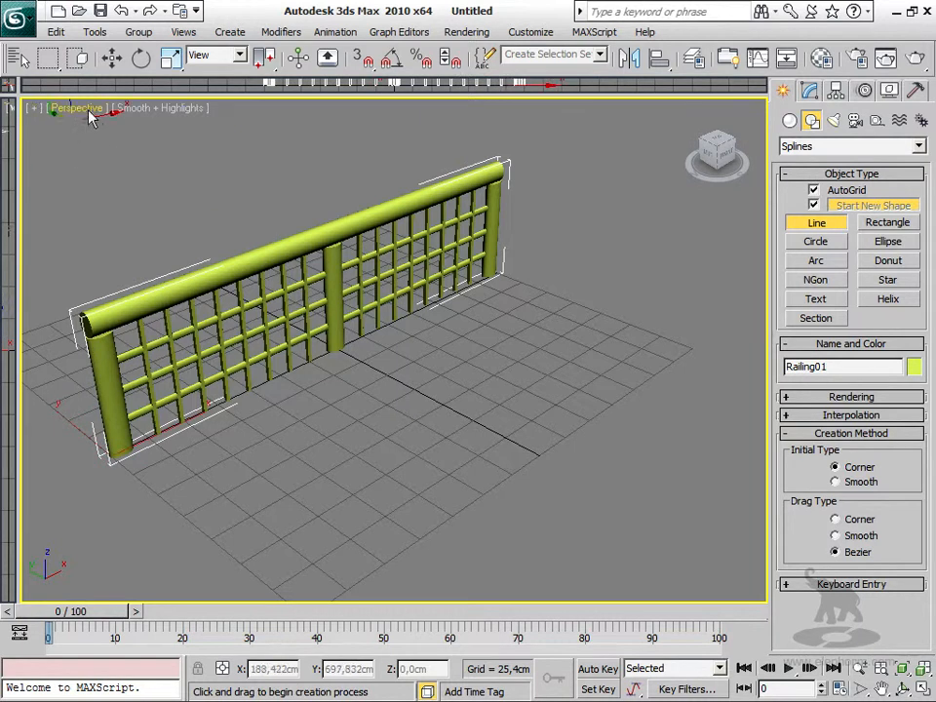
pyautogui.click(161, 498)
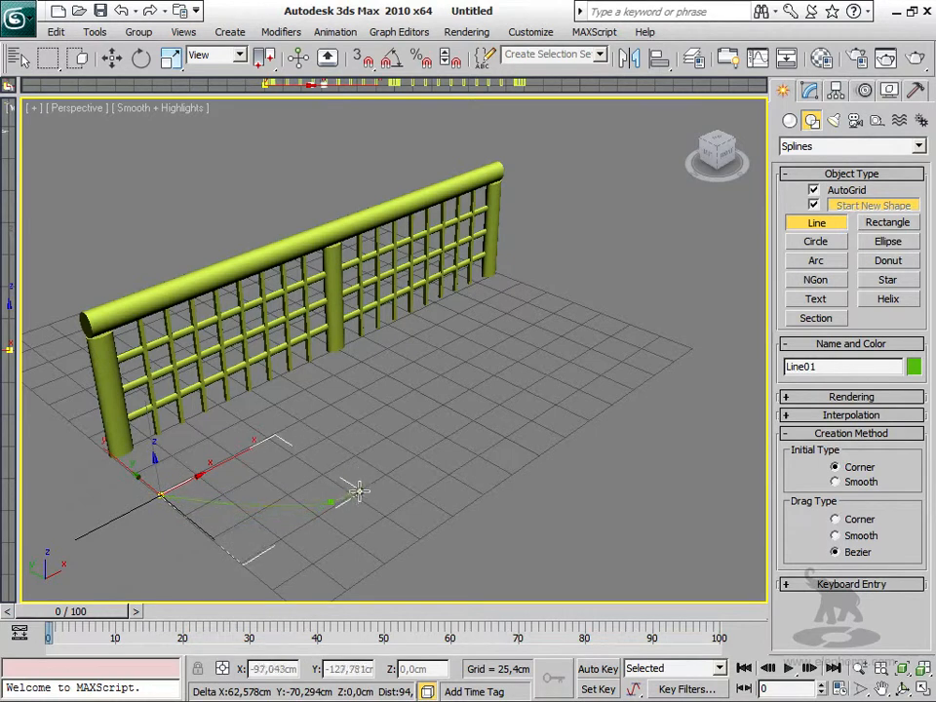
pyautogui.moveTo(361, 491); pyautogui.dragTo(368, 518)
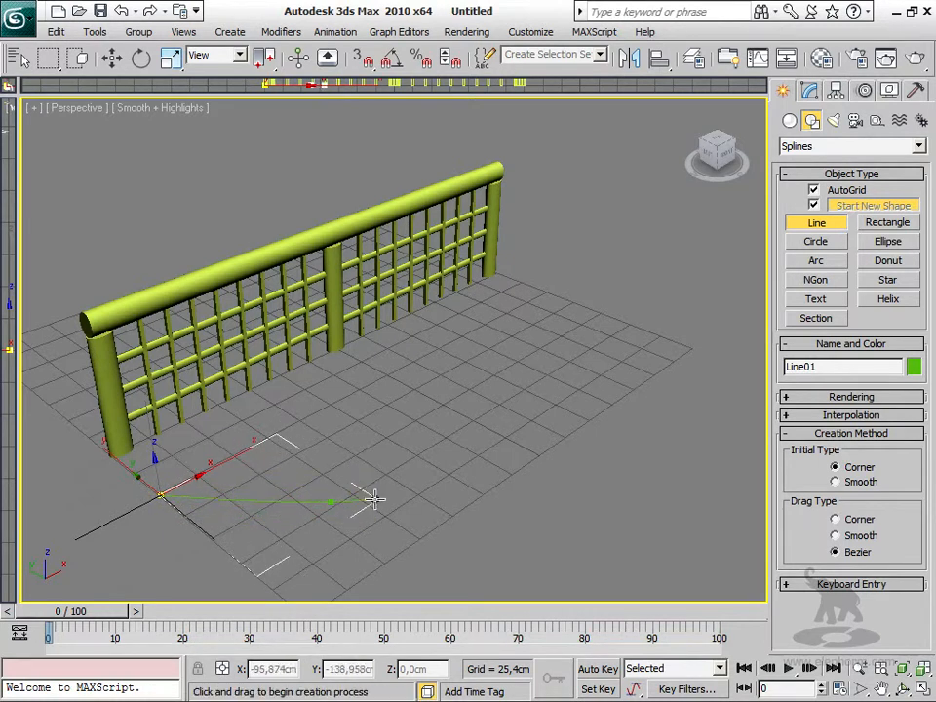
pyautogui.click(388, 361)
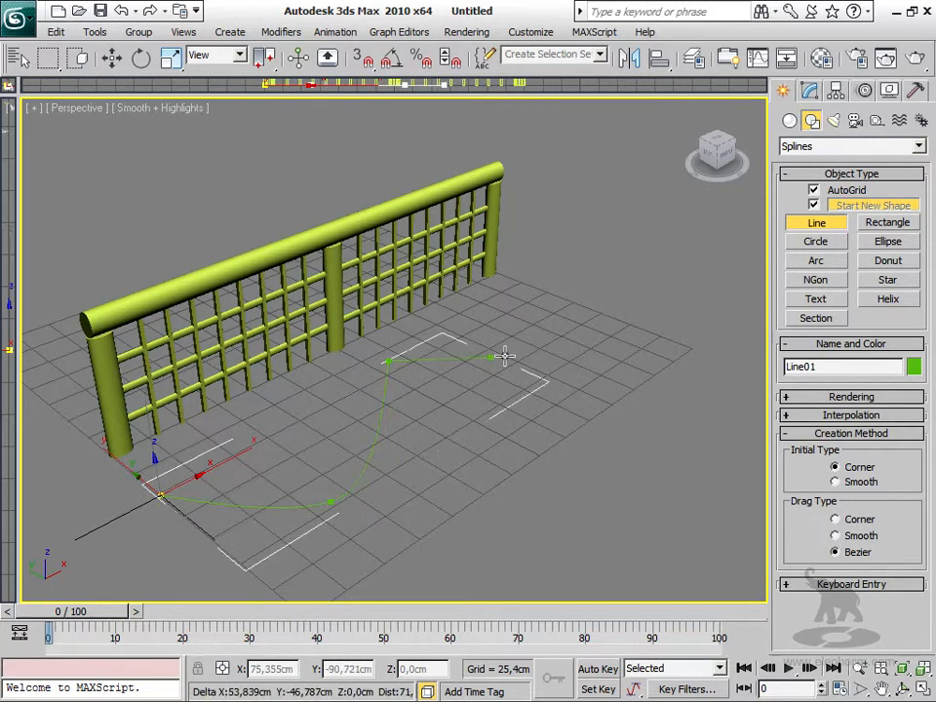
pyautogui.click(512, 357)
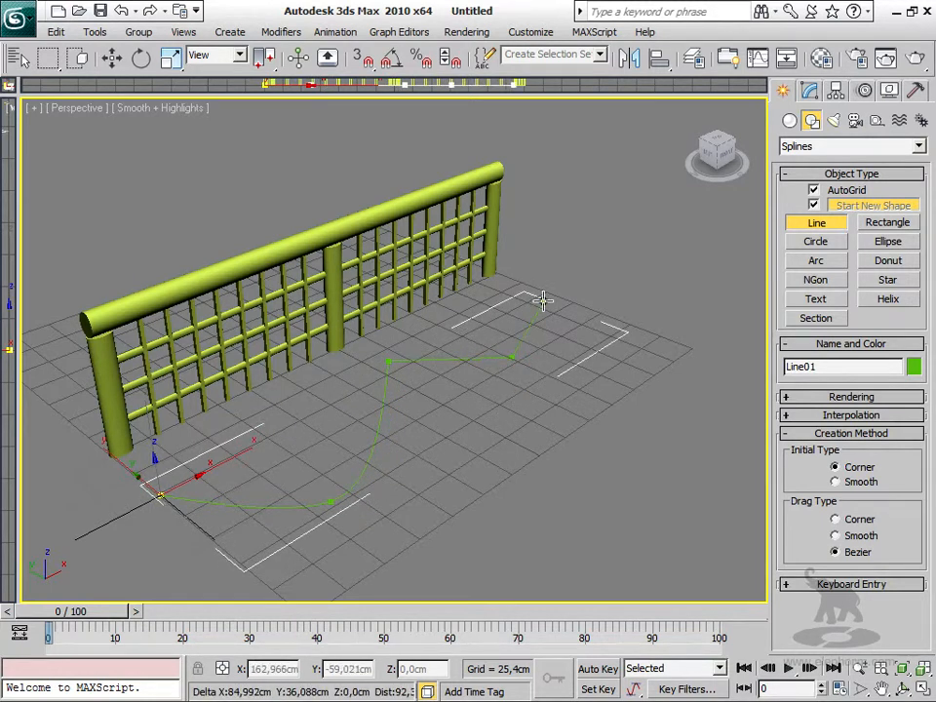
pyautogui.click(543, 301)
pyautogui.click(644, 287)
pyautogui.moveTo(675, 295); pyautogui.dragTo(696, 322)
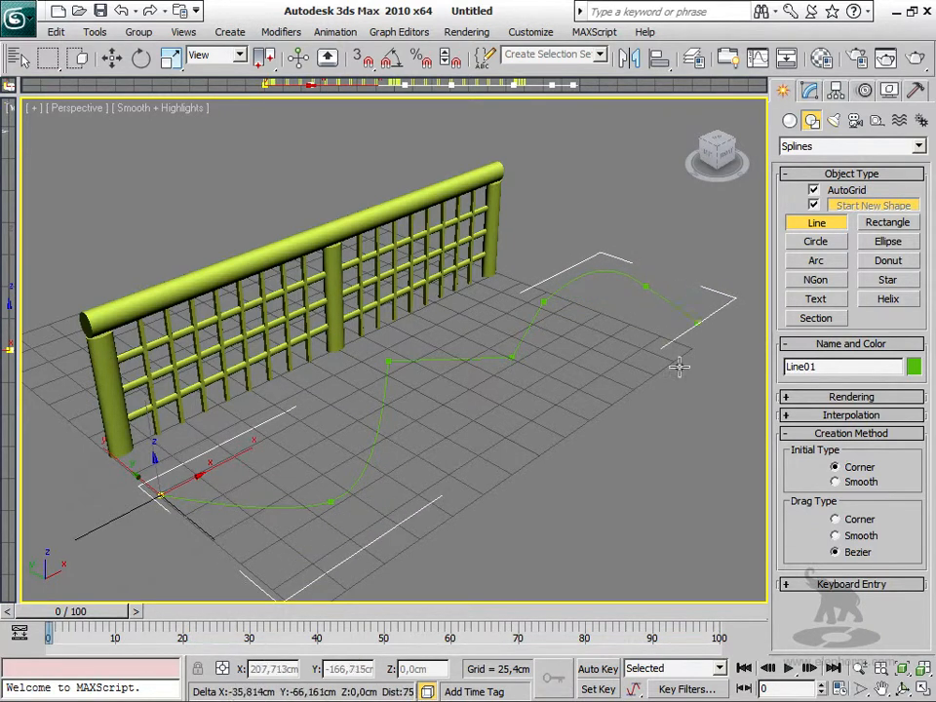
pyautogui.rightClick(692, 287)
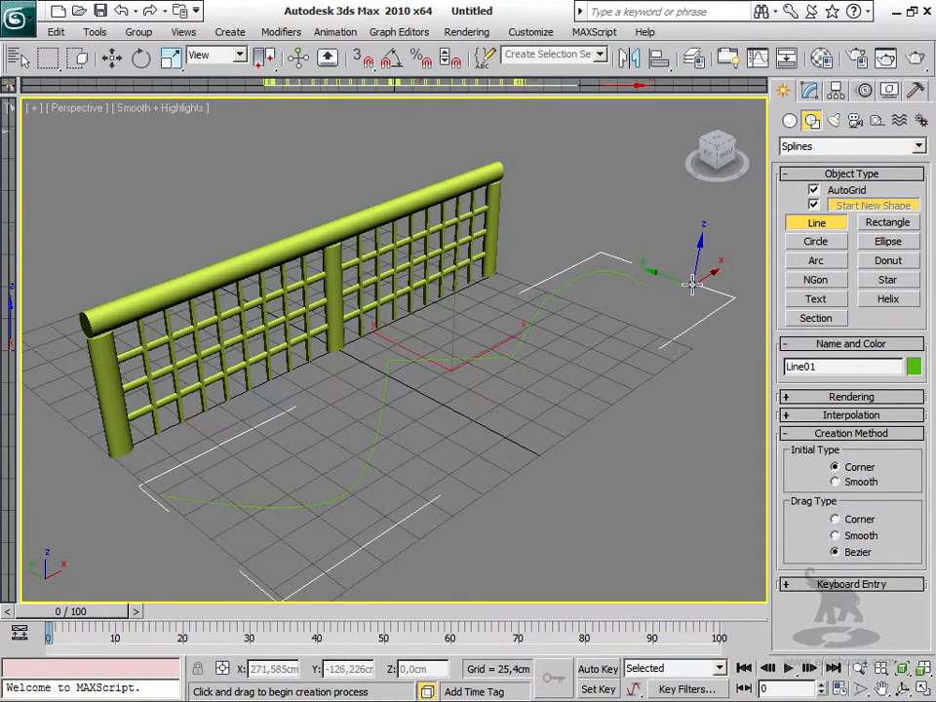
pyautogui.hotkey('ctrl', 'z')
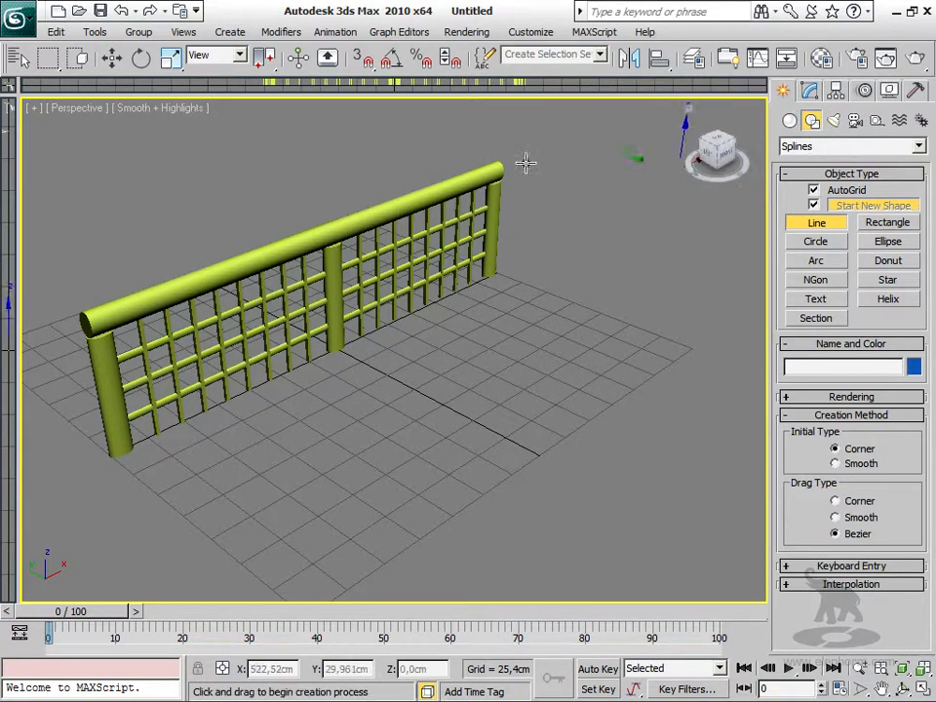
# Try drawing a five-point straight zigzag line on the ground beside the railing, and delete it
pyautogui.click(142, 481)
pyautogui.click(287, 505)
pyautogui.click(341, 403)
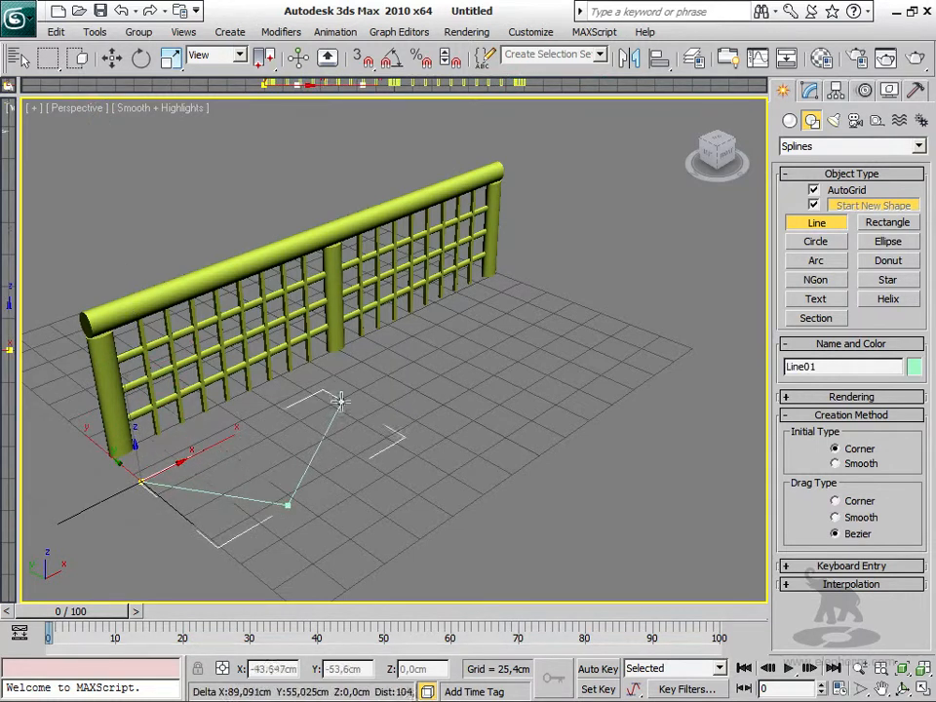
pyautogui.click(483, 417)
pyautogui.click(544, 299)
pyautogui.rightClick(546, 302)
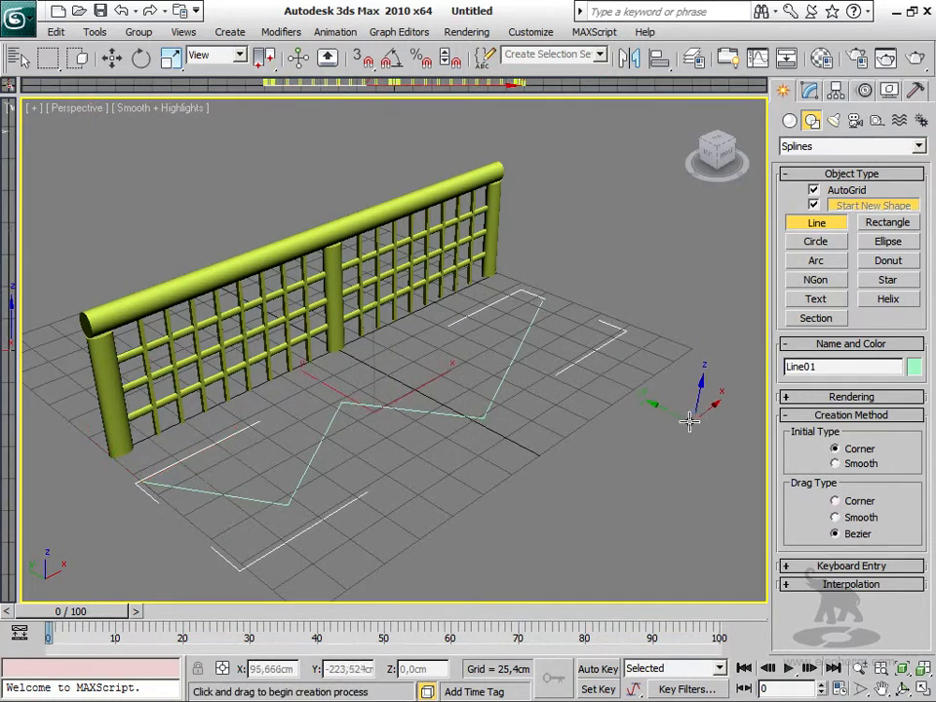
pyautogui.press('Delete')
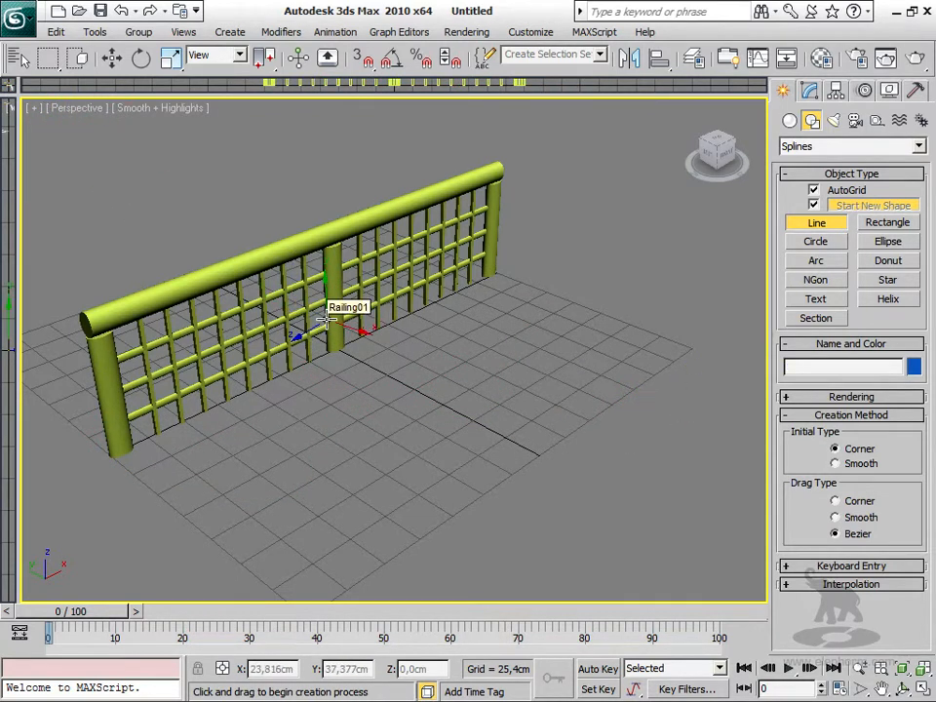
# In the Top view, draw an open six-point line above the railing, with straight zigzag ends and a curved middle
pyautogui.press('t')
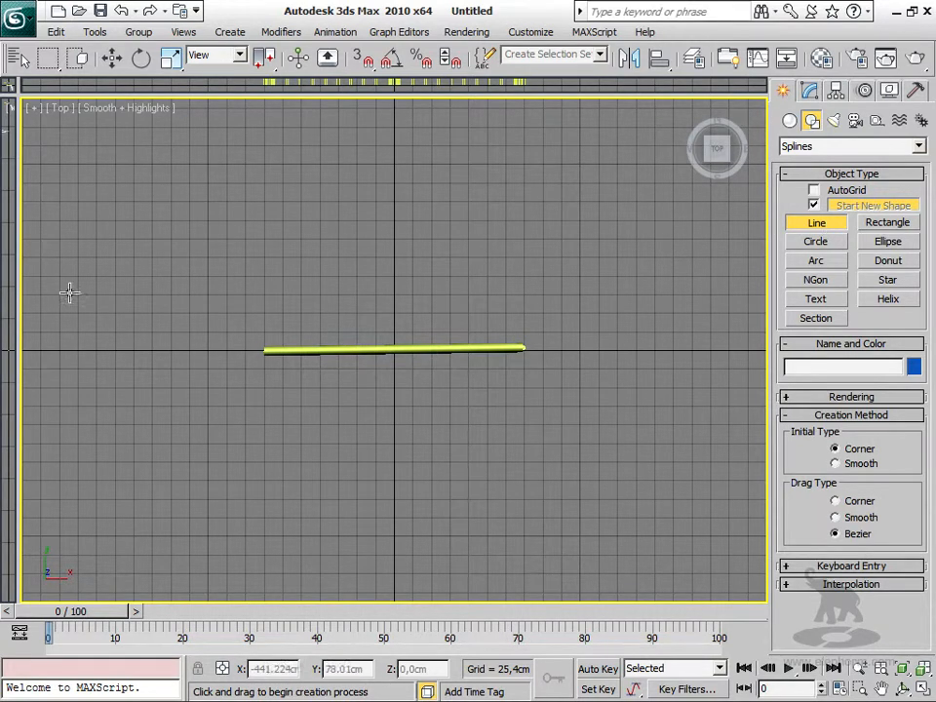
pyautogui.click(187, 190)
pyautogui.click(257, 280)
pyautogui.click(328, 185)
pyautogui.moveTo(438, 283); pyautogui.dragTo(530, 243)
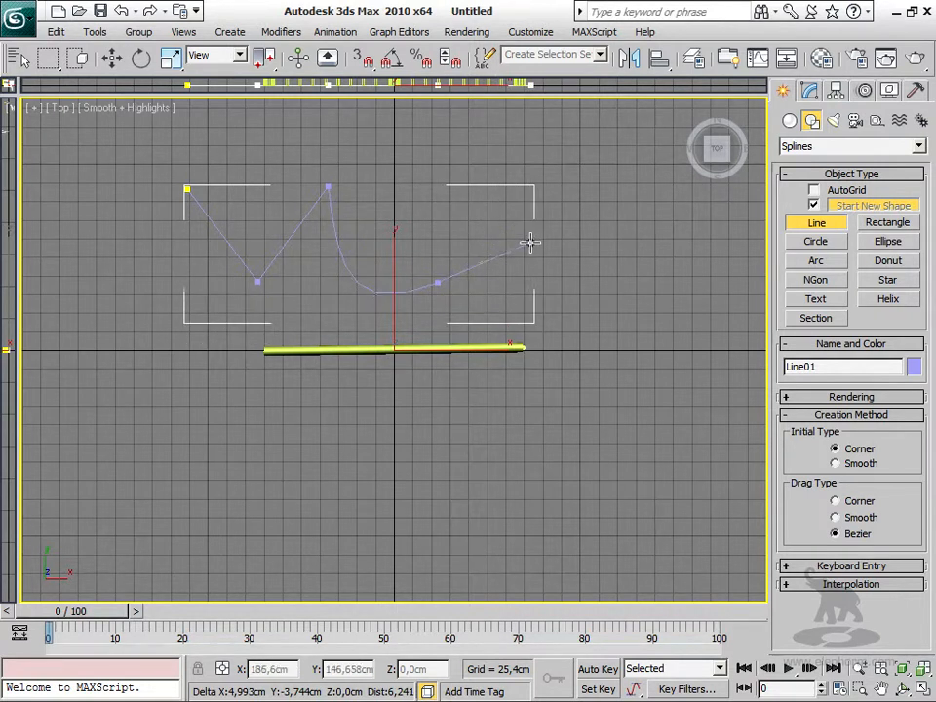
pyautogui.click(563, 174)
pyautogui.click(620, 285)
pyautogui.rightClick(617, 285)
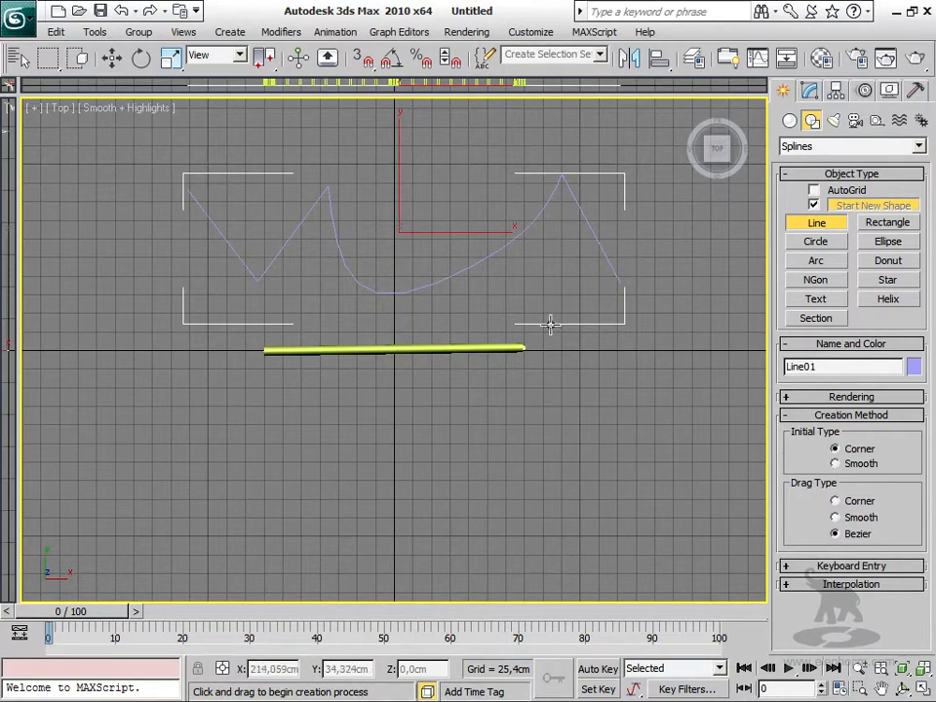
# Back in Perspective, assign the drawn line as the railing's path and set its segments to 29
pyautogui.keyDown('alt'); pyautogui.moveTo(599, 379); pyautogui.dragTo(323, 253, button='middle'); pyautogui.keyUp('alt')
pyautogui.press('p')
pyautogui.moveTo(378, 282); pyautogui.dragTo(454, 402, button='middle')
pyautogui.rightClick(445, 388)
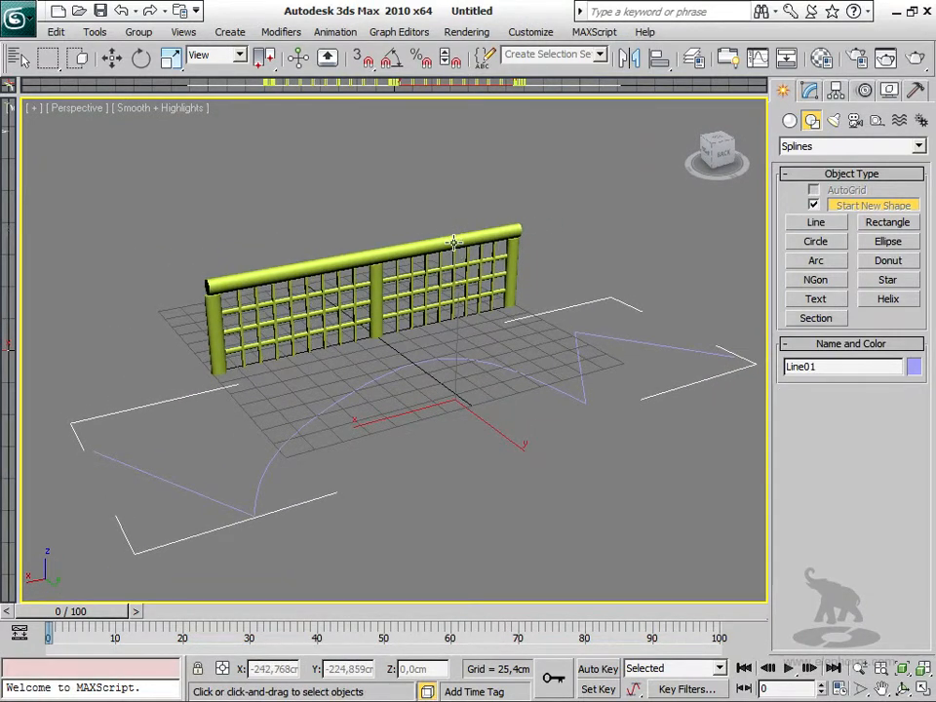
pyautogui.rightClick(549, 176)
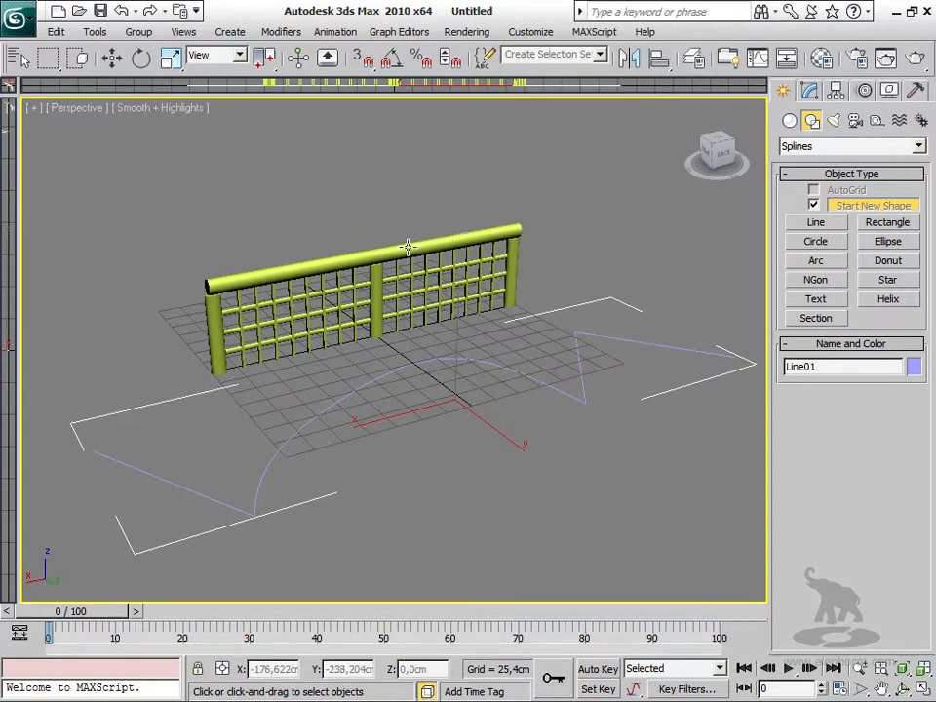
pyautogui.click(409, 248)
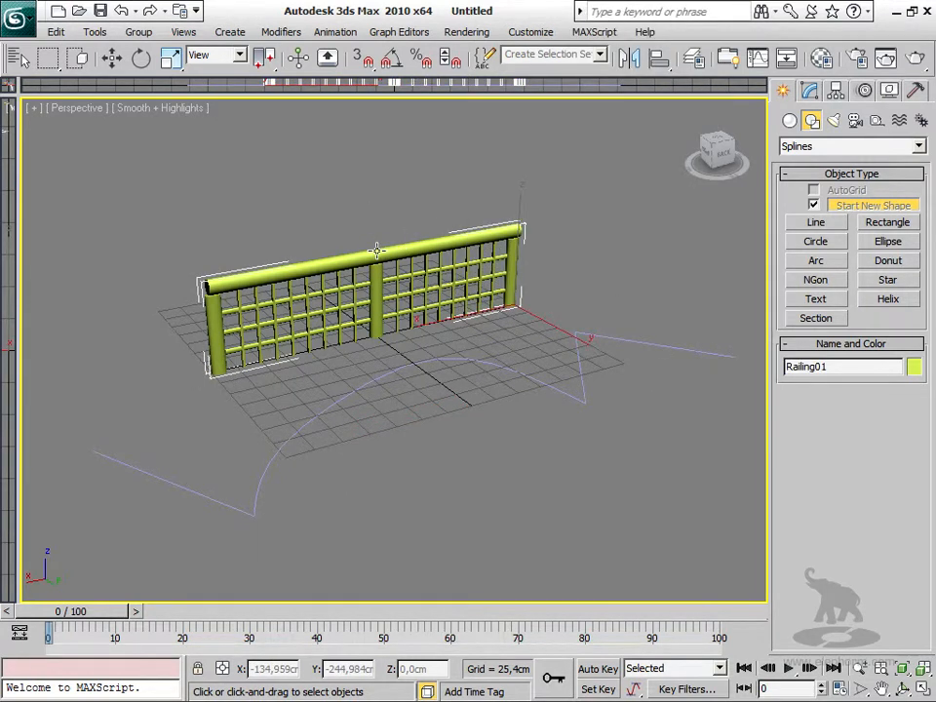
pyautogui.rightClick(453, 159)
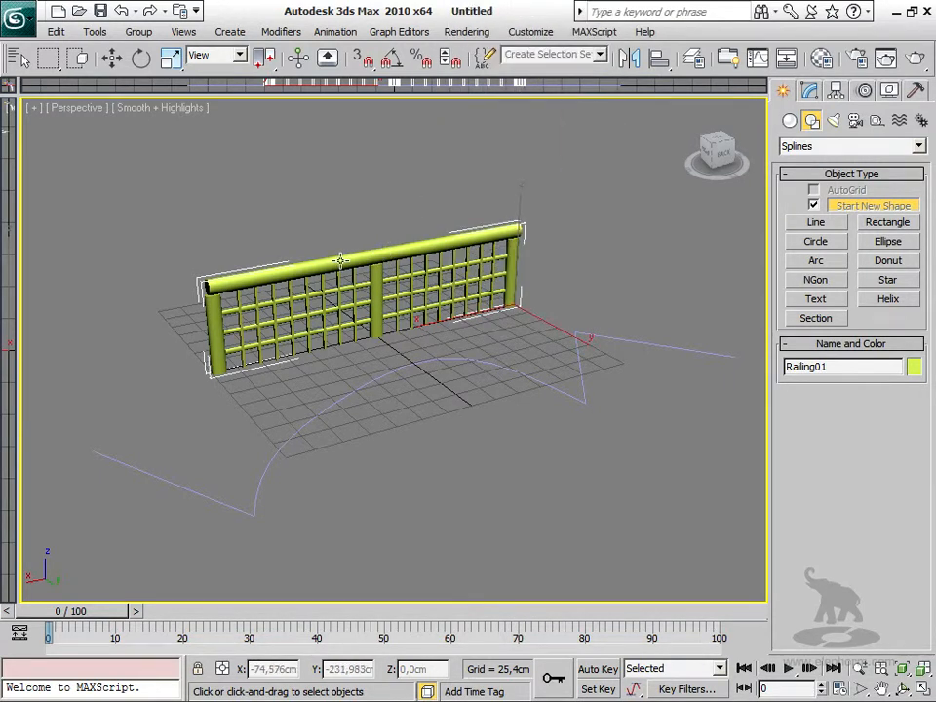
pyautogui.click(808, 92)
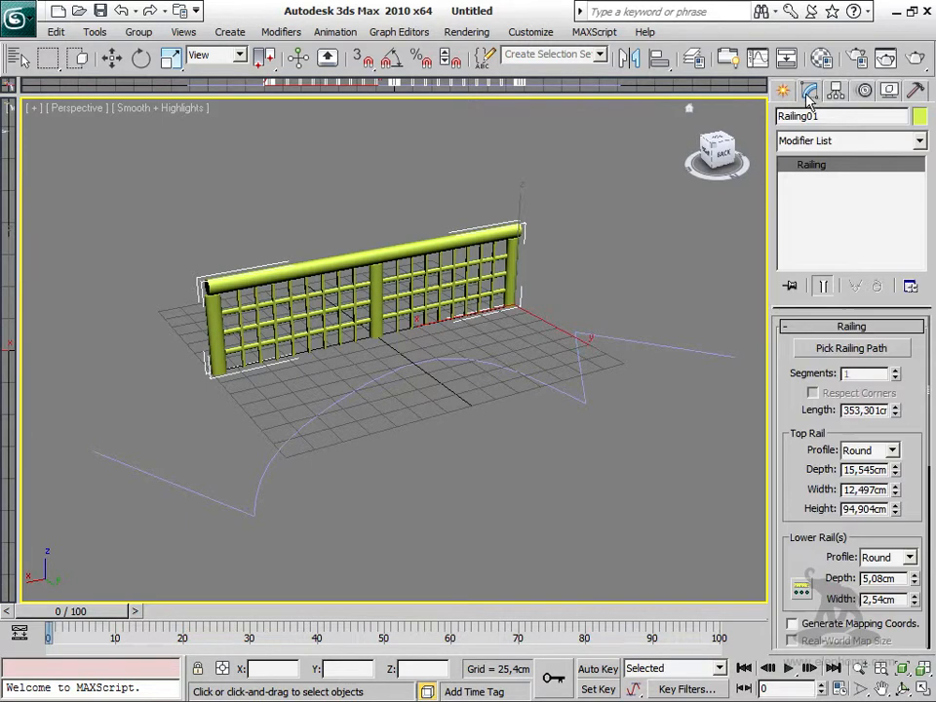
pyautogui.click(862, 350)
pyautogui.click(727, 354)
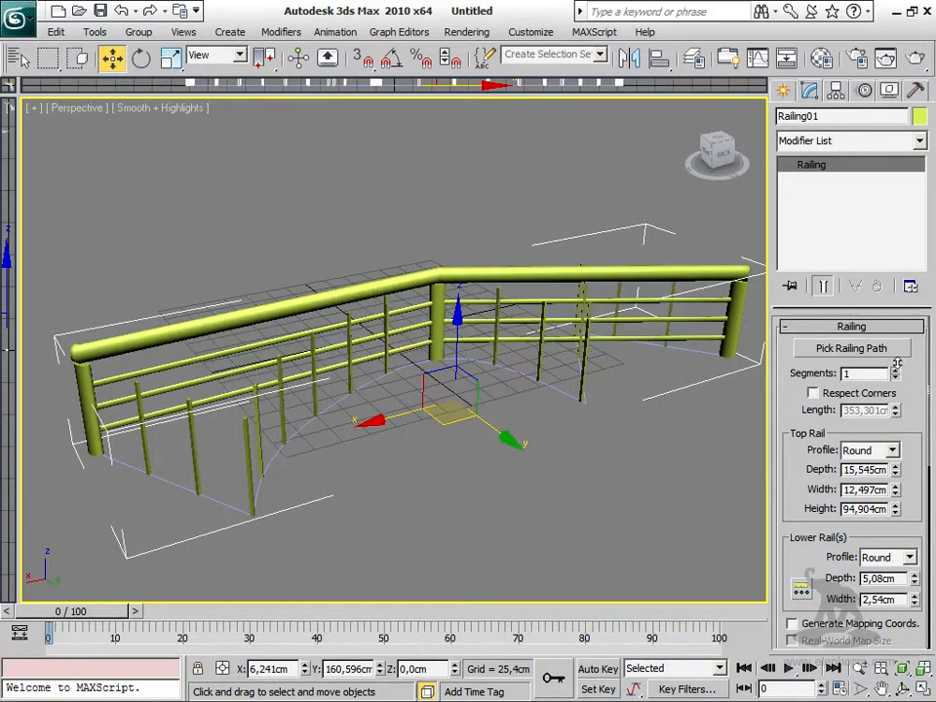
pyautogui.moveTo(896, 378); pyautogui.dragTo(896, 378)
pyautogui.keyDown('alt'); pyautogui.moveTo(566, 412); pyautogui.dragTo(616, 325, button='middle'); pyautogui.keyUp('alt')
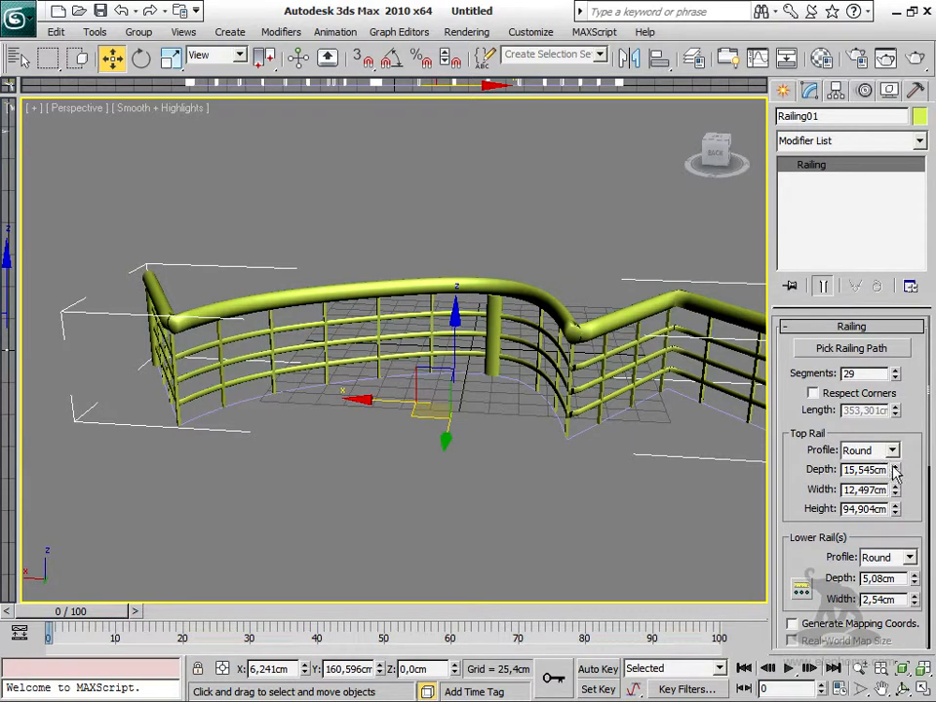
# Reduce the top rail to a depth of 14,301cm and a height of about 87cm, and the lower rails' depth to 4,064cm
pyautogui.moveTo(897, 476); pyautogui.dragTo(903, 471)
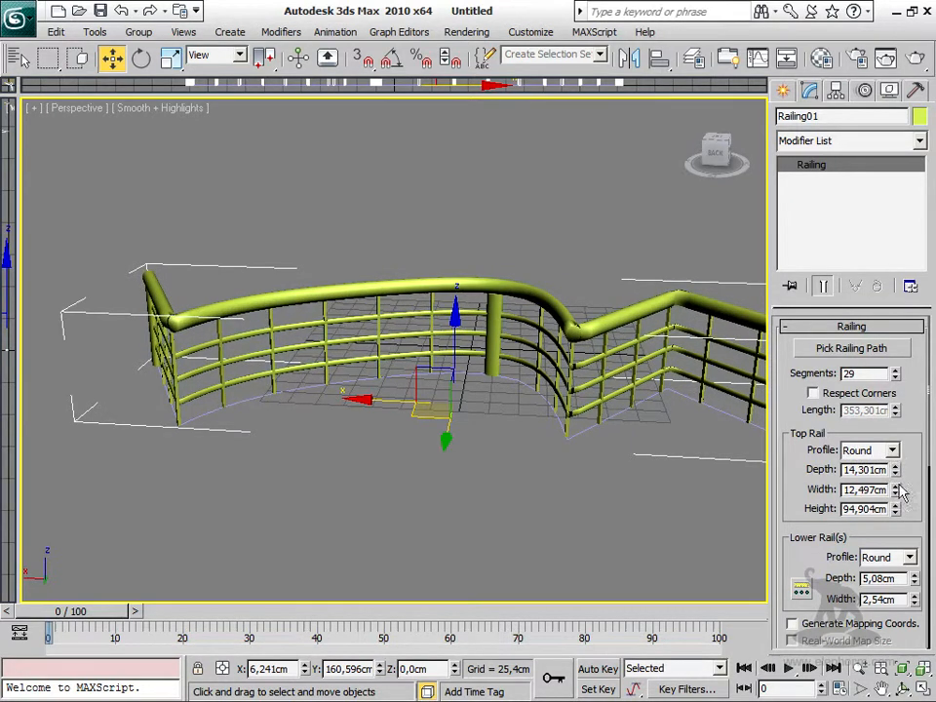
pyautogui.moveTo(897, 514); pyautogui.dragTo(898, 524)
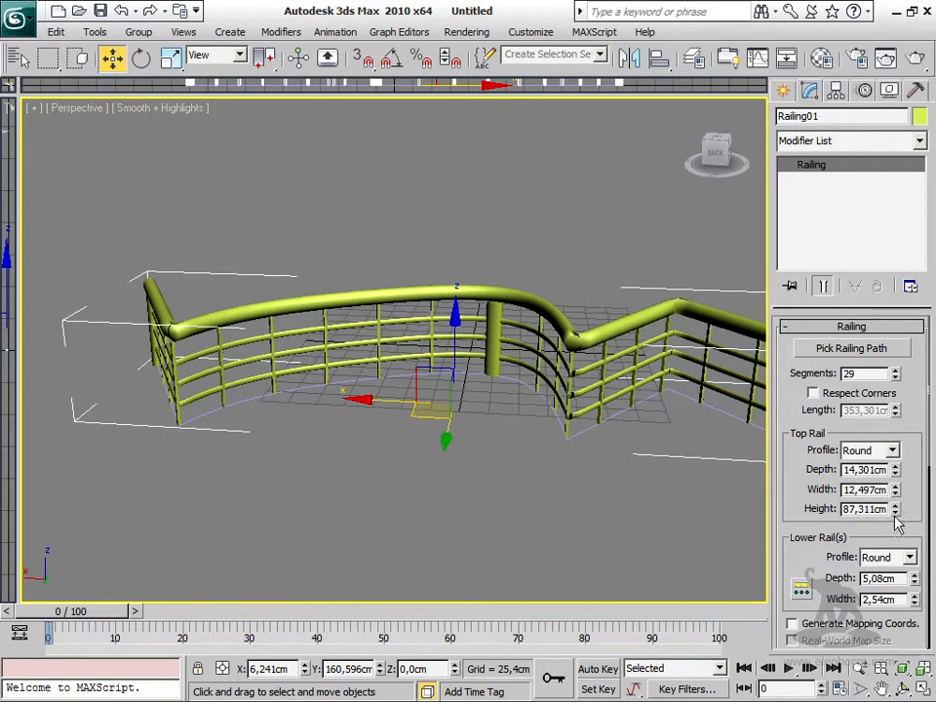
pyautogui.moveTo(917, 581); pyautogui.dragTo(915, 584)
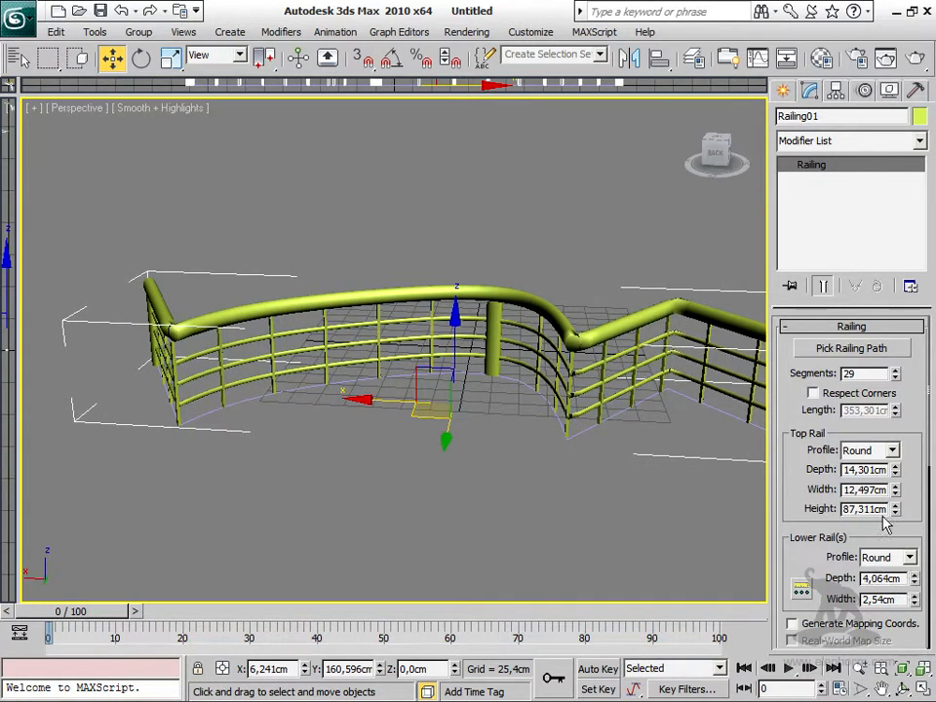
pyautogui.moveTo(895, 516)
pyautogui.mouseDown()
pyautogui.moveTo(895, 540)
pyautogui.moveTo(895, 517)
pyautogui.mouseUp()
# Slightly increase the depth of the railing's posts
pyautogui.moveTo(801, 488); pyautogui.dragTo(802, 301)
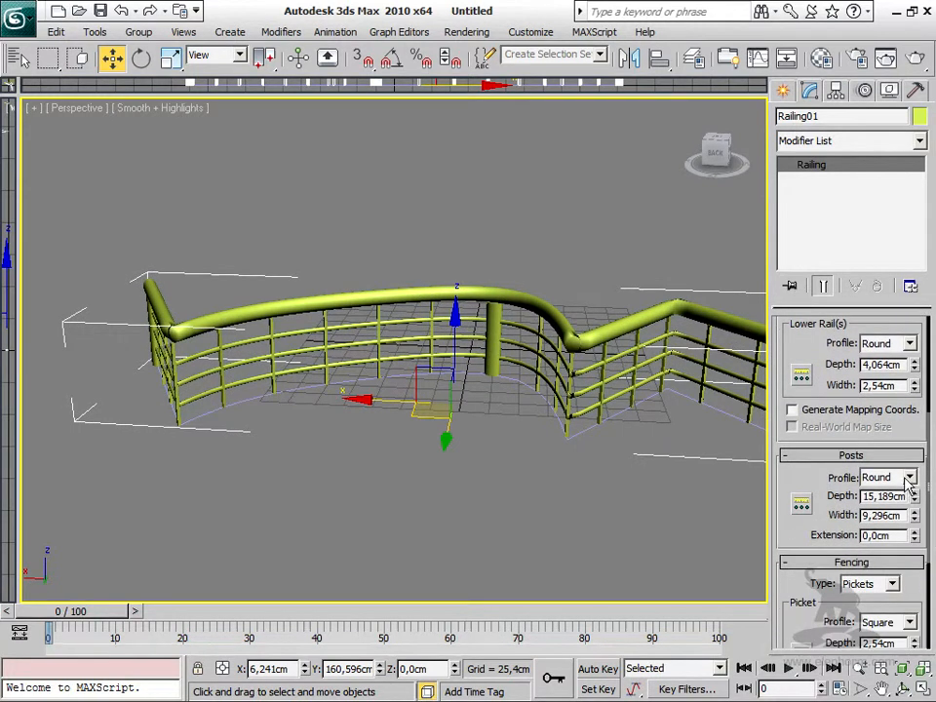
pyautogui.moveTo(917, 499)
pyautogui.mouseDown()
pyautogui.moveTo(917, 526)
pyautogui.moveTo(914, 475)
pyautogui.mouseUp()
pyautogui.moveTo(819, 486); pyautogui.dragTo(808, 261)
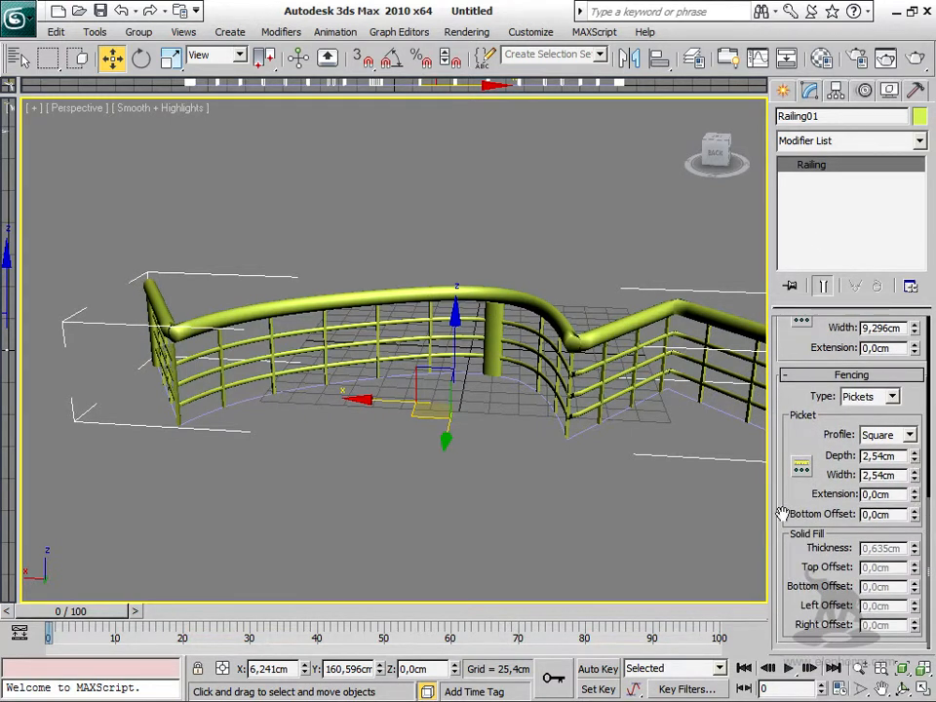
# Reduce the top rail to a depth of 11,441cm and a height of 77,794cm, and turn on Respect Corners for the railing path
pyautogui.scroll(5, 795, 506)
pyautogui.moveTo(819, 356); pyautogui.dragTo(809, 535)
pyautogui.moveTo(895, 468); pyautogui.dragTo(890, 504)
pyautogui.moveTo(789, 402); pyautogui.dragTo(789, 374)
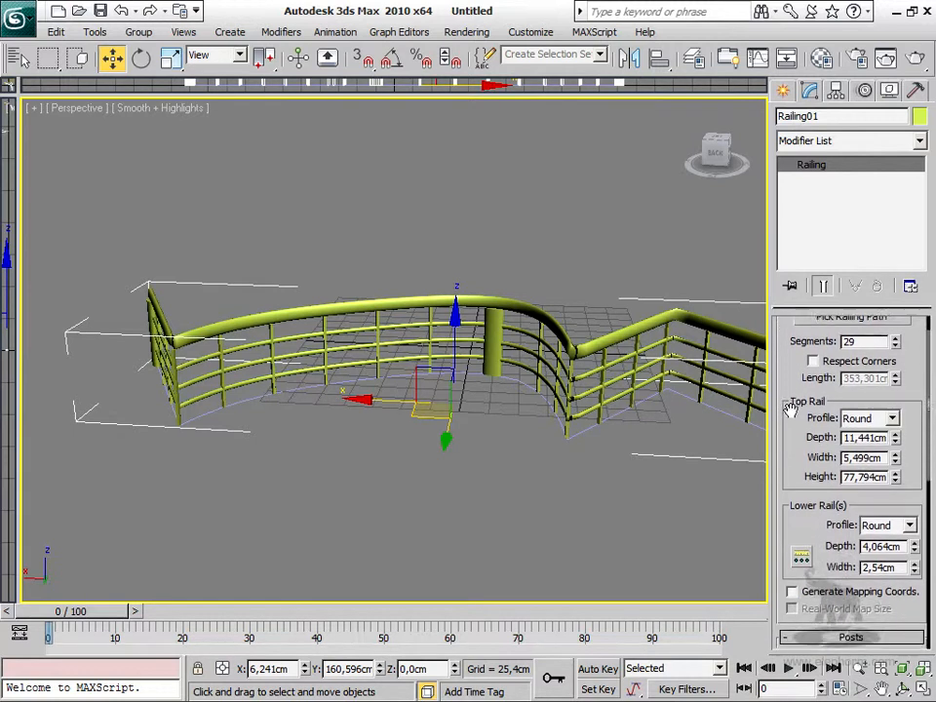
pyautogui.click(827, 367)
# Move the railing along its Y axis, well clear of the path line
pyautogui.keyDown('alt'); pyautogui.moveTo(458, 443); pyautogui.dragTo(556, 504, button='middle'); pyautogui.keyUp('alt')
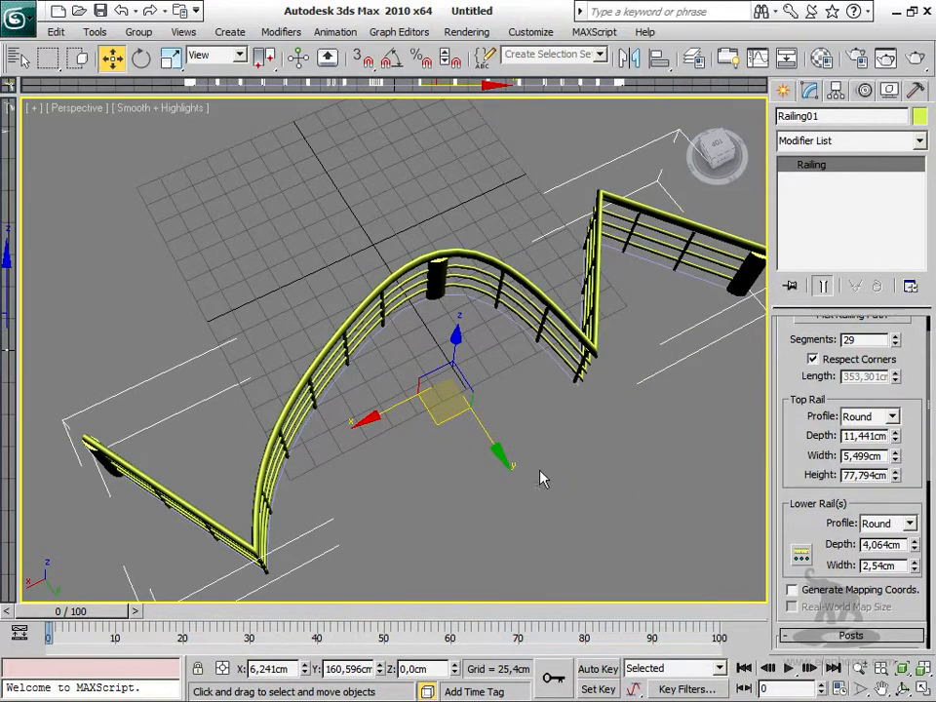
pyautogui.moveTo(497, 451); pyautogui.dragTo(441, 368)
pyautogui.keyDown('alt'); pyautogui.moveTo(441, 368); pyautogui.dragTo(499, 387, button='middle'); pyautogui.keyUp('alt')
# Select the path line and move its vertex 3 along Y to 84,645cm to reshape the sharp corner
pyautogui.click(587, 286)
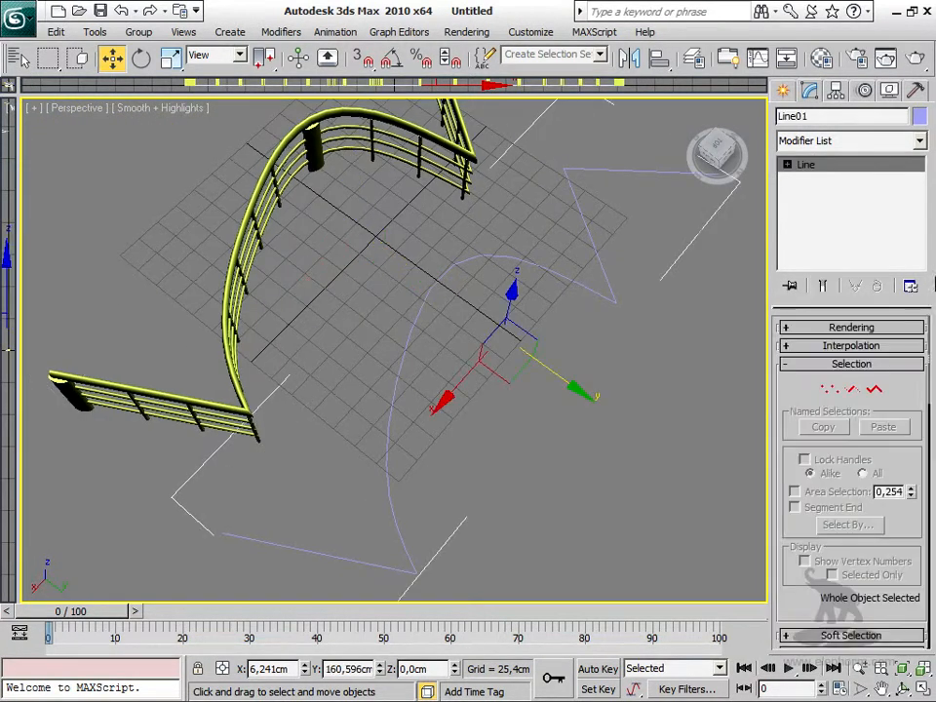
pyautogui.click(830, 392)
pyautogui.moveTo(582, 293); pyautogui.dragTo(584, 295)
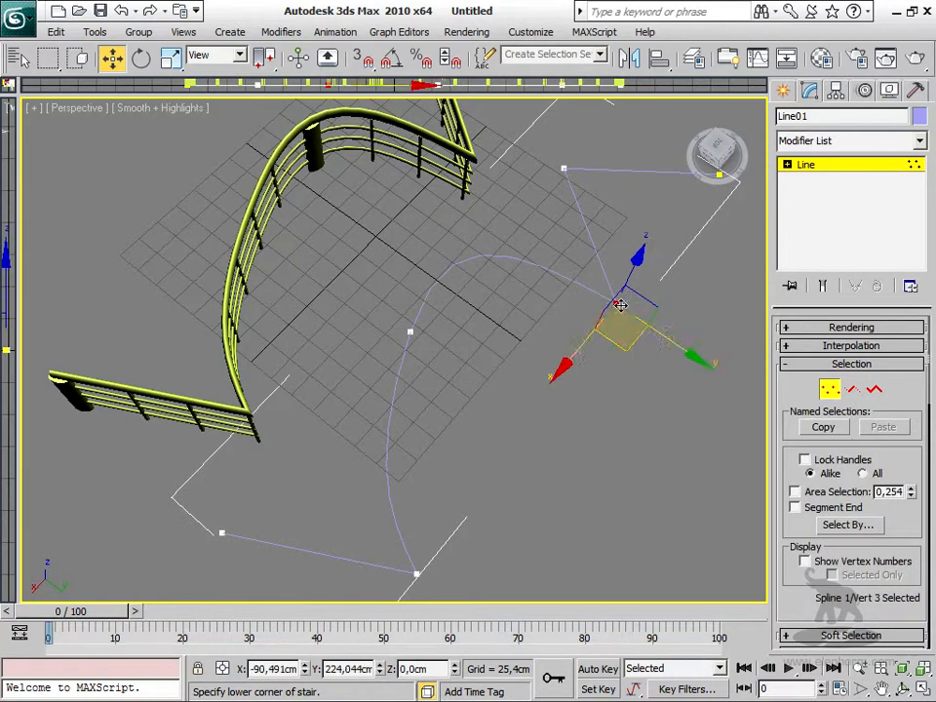
pyautogui.moveTo(668, 335); pyautogui.dragTo(574, 241)
pyautogui.keyDown('alt'); pyautogui.moveTo(574, 350); pyautogui.dragTo(506, 477, button='middle'); pyautogui.keyUp('alt')
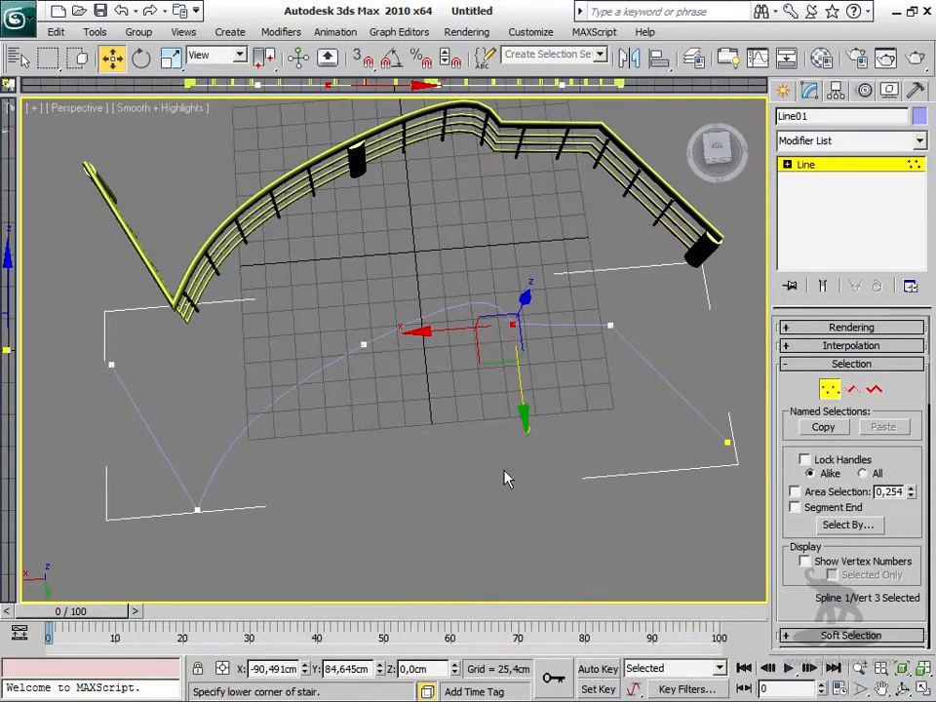
# Leave and re-enter the line's vertex editing, and move vertex 3 further along Y to 50,94cm
pyautogui.click(785, 89)
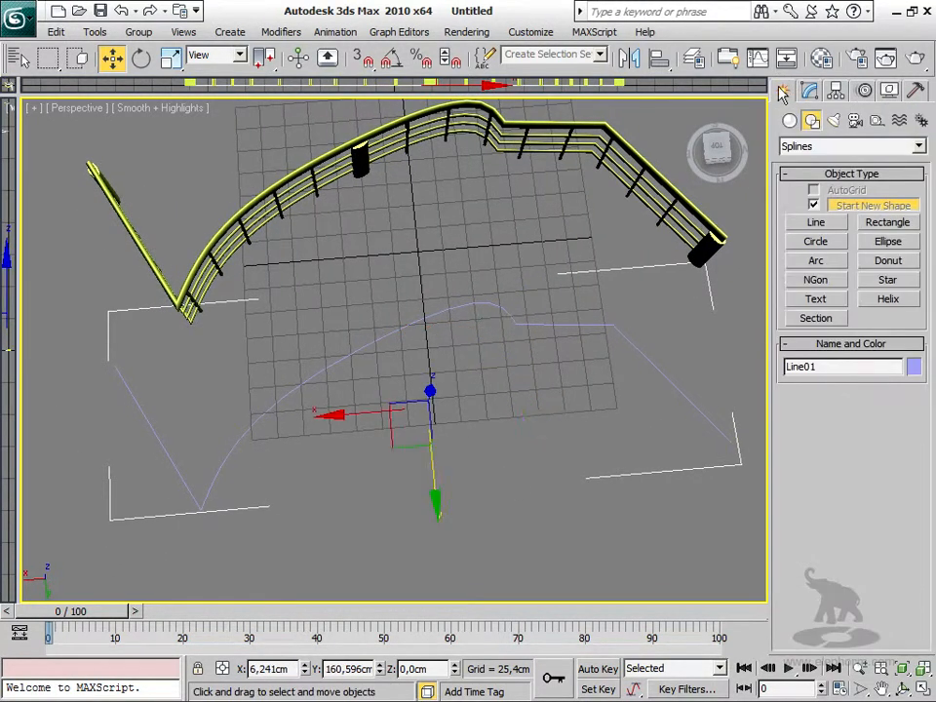
pyautogui.click(809, 90)
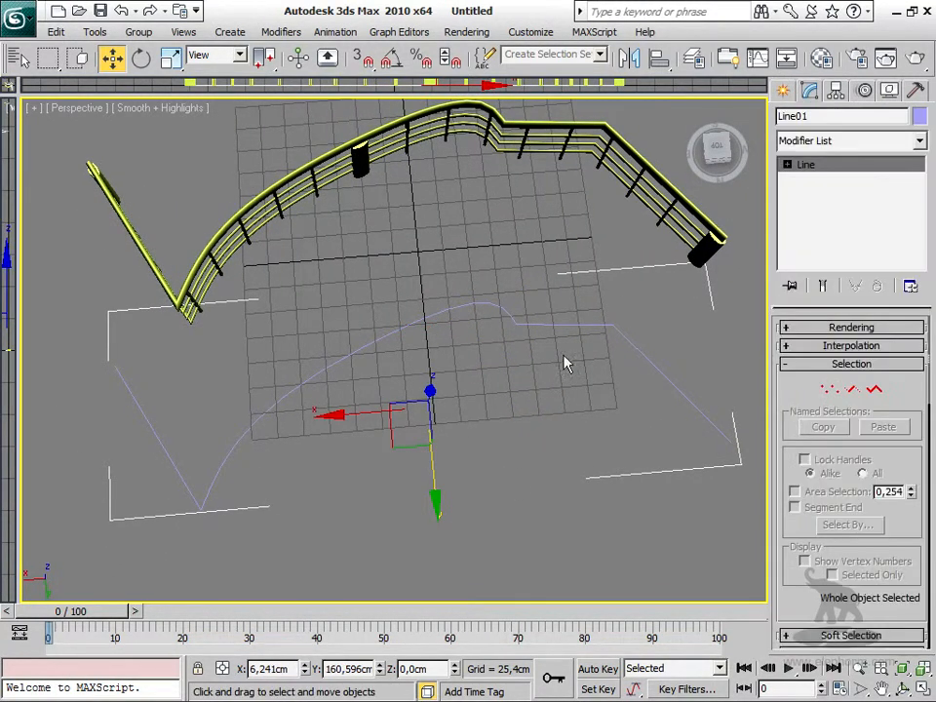
pyautogui.click(829, 390)
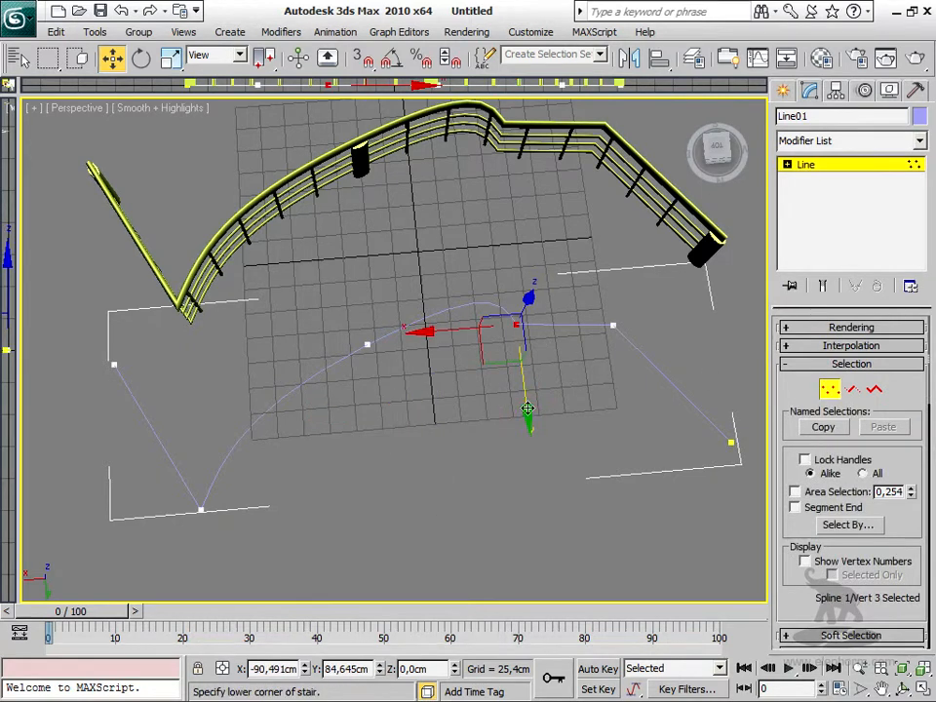
pyautogui.moveTo(527, 396); pyautogui.dragTo(521, 363)
pyautogui.moveTo(493, 464); pyautogui.dragTo(521, 421, button='middle')
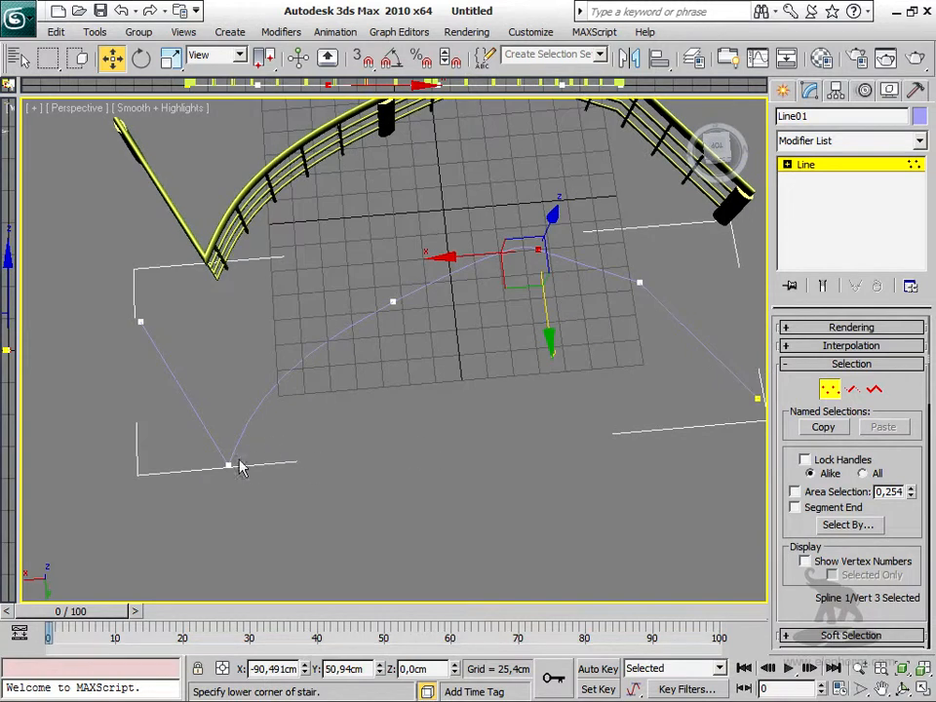
# Soften the path's remaining corners by moving vertex 5 along Y to 131,809cm and shifting vertex 2 slightly outward along Y
pyautogui.click(229, 465)
pyautogui.moveTo(228, 465); pyautogui.dragTo(249, 345)
pyautogui.keyDown('alt'); pyautogui.moveTo(249, 345); pyautogui.dragTo(673, 434, button='middle'); pyautogui.keyUp('alt')
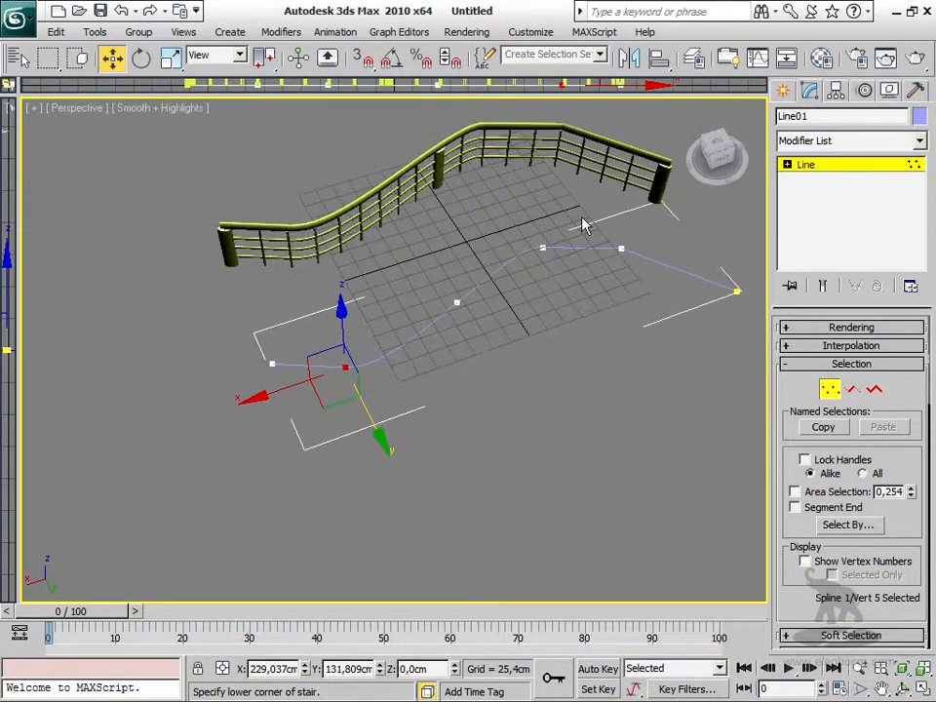
pyautogui.moveTo(661, 298); pyautogui.dragTo(659, 296)
pyautogui.moveTo(603, 279); pyautogui.dragTo(624, 307)
pyautogui.keyDown('alt'); pyautogui.moveTo(596, 368); pyautogui.dragTo(313, 578, button='middle'); pyautogui.keyUp('alt')
# At frame 30, turn on Auto Key and move the path's two middle vertices outward along Y to animate its shape
pyautogui.moveTo(125, 612); pyautogui.dragTo(312, 613)
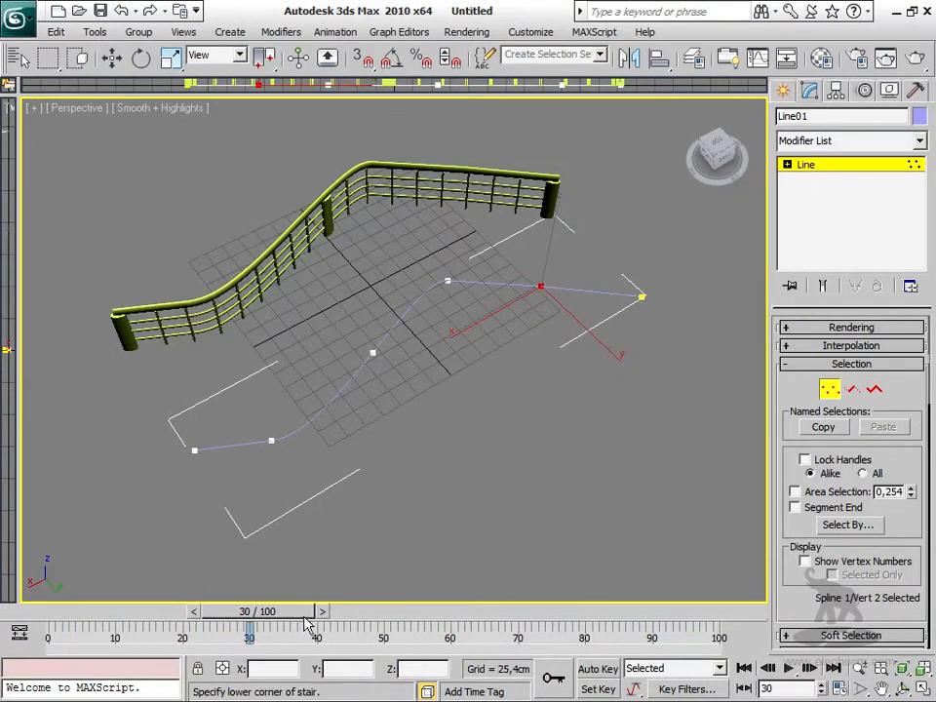
pyautogui.click(588, 669)
pyautogui.moveTo(322, 256); pyautogui.dragTo(484, 435)
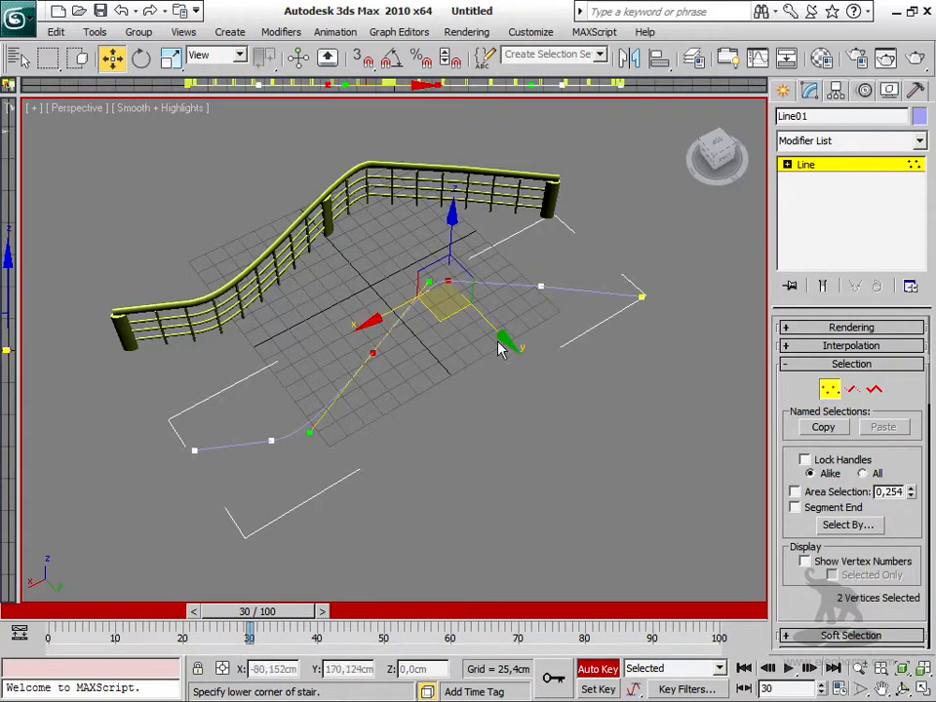
pyautogui.moveTo(501, 340); pyautogui.dragTo(583, 407)
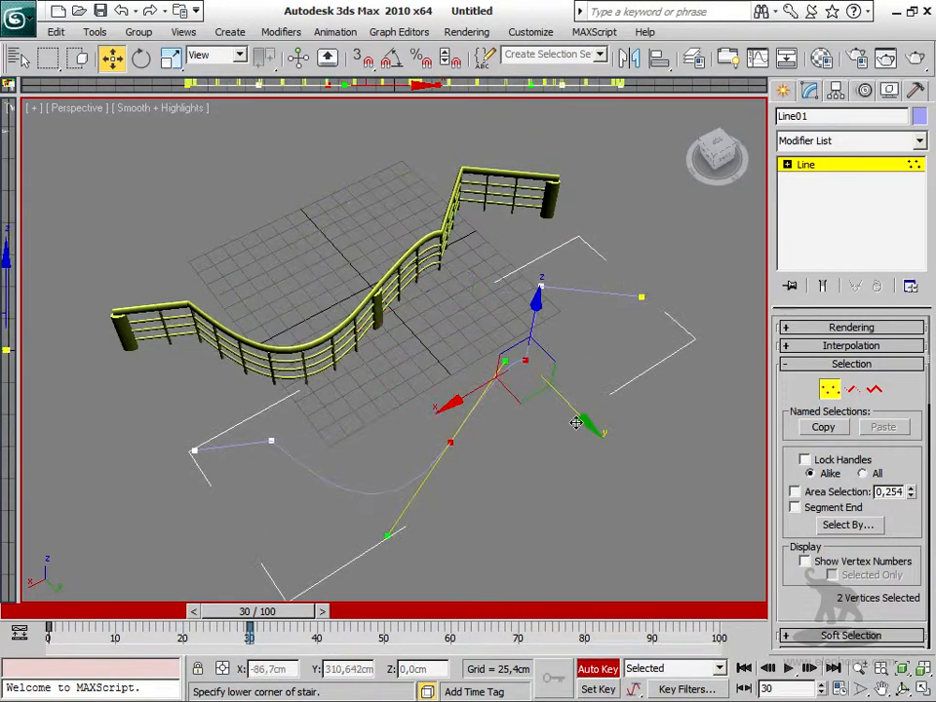
# At frame 30, pull vertex 3 back along Y to 146,825cm, and scrub the timeline to preview the animated railing
pyautogui.click(539, 380)
pyautogui.moveTo(526, 361); pyautogui.dragTo(495, 326)
pyautogui.moveTo(283, 612); pyautogui.dragTo(341, 508)
pyautogui.keyDown('alt'); pyautogui.moveTo(463, 459); pyautogui.dragTo(438, 424, button='middle'); pyautogui.keyUp('alt')
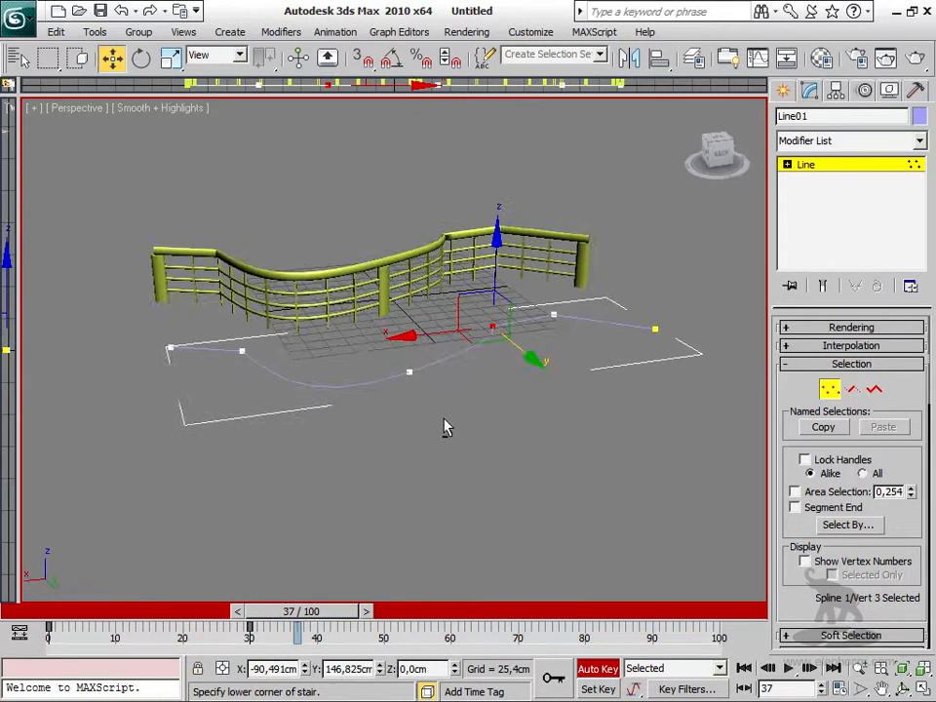